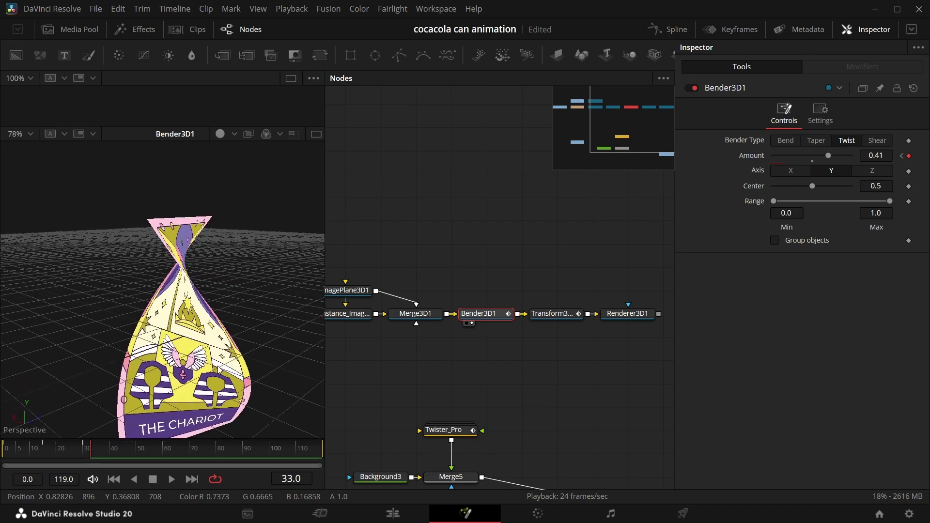
right_click(227, 387)
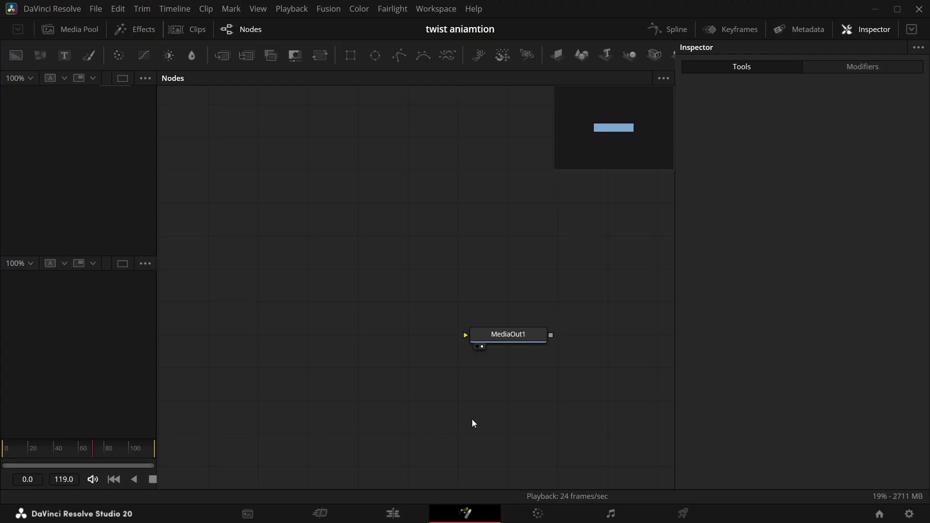
Bring the Twister_Pro setting file from the Twister folder in File Explorer into the Fusion node graph of the twist aniamtion composition.
key(super+Tab)
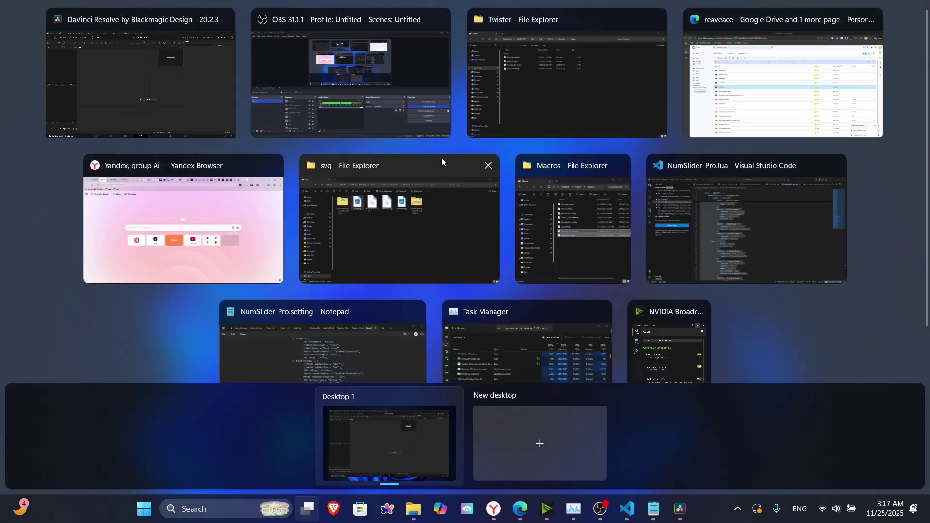
click(507, 114)
drag(265, 208, 361, 367)
click(231, 228)
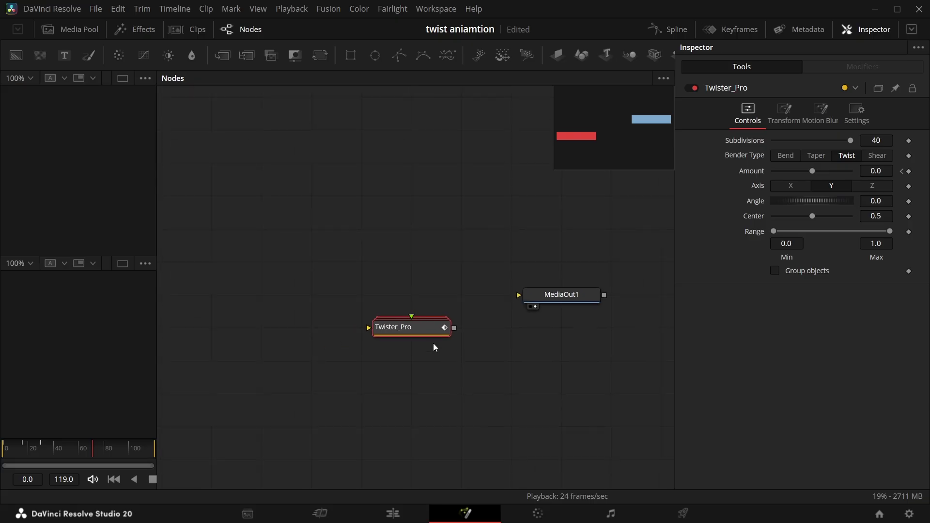
drag(405, 319, 416, 257)
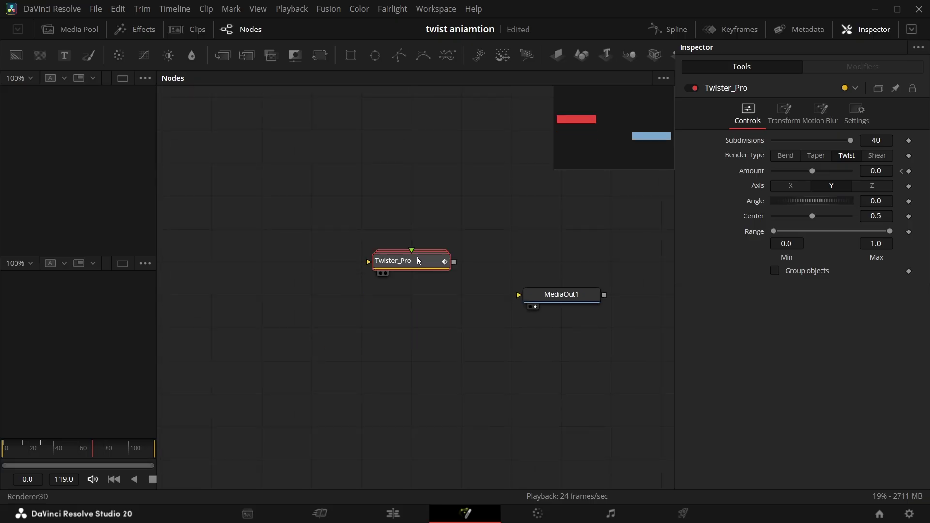
drag(427, 302, 434, 332)
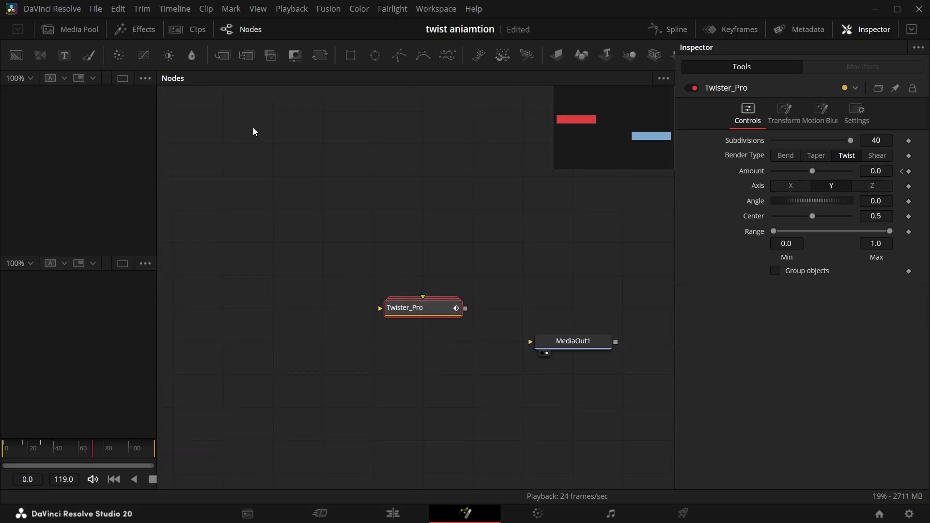
Show the effect library's Templates folder in File Explorer, look at the setting files in Fusion's Macros folder, and close both.
click(122, 32)
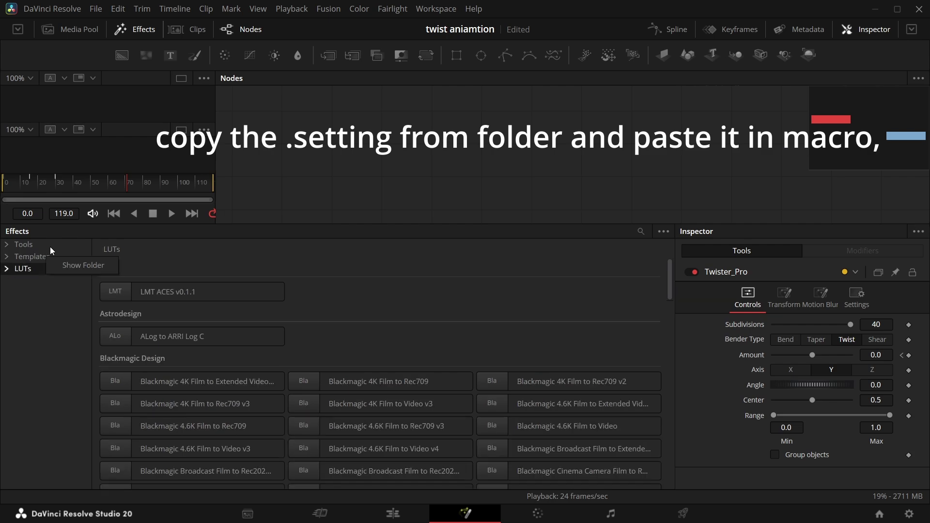
click(53, 266)
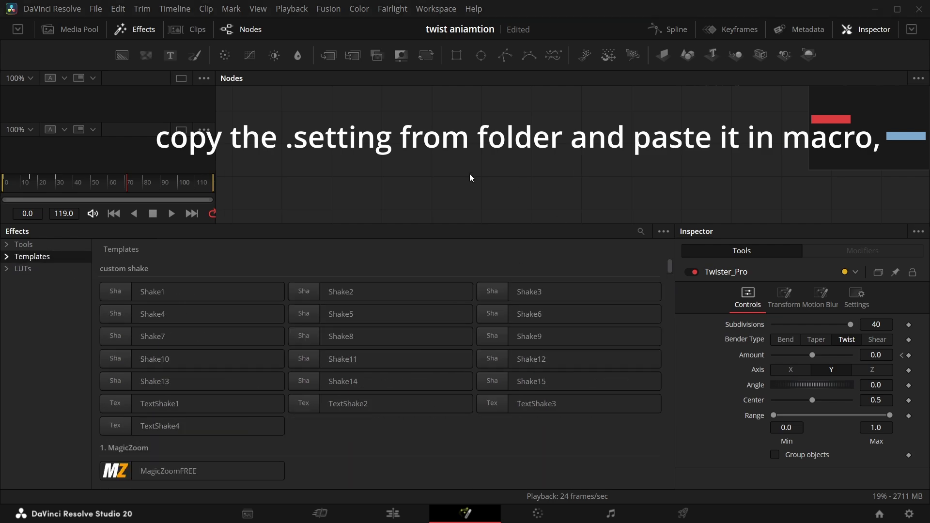
click(547, 35)
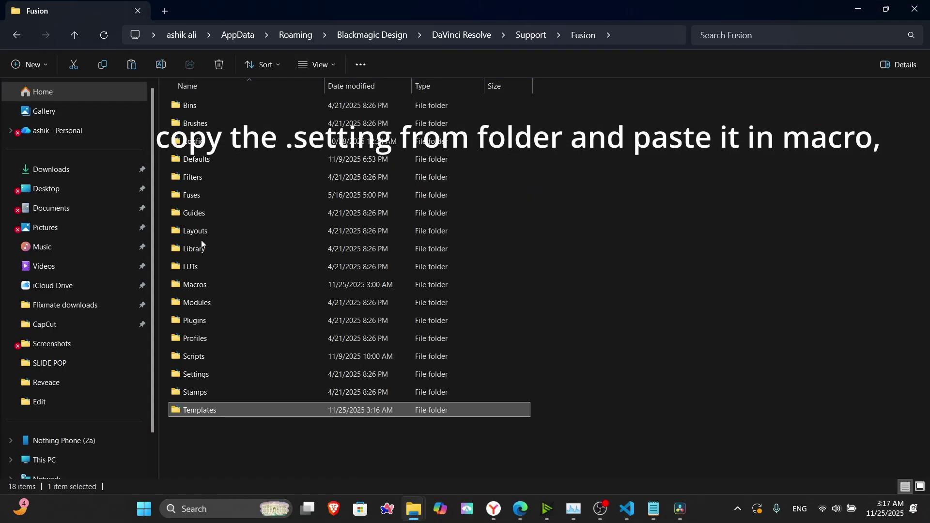
double_click(213, 286)
double_click(621, 16)
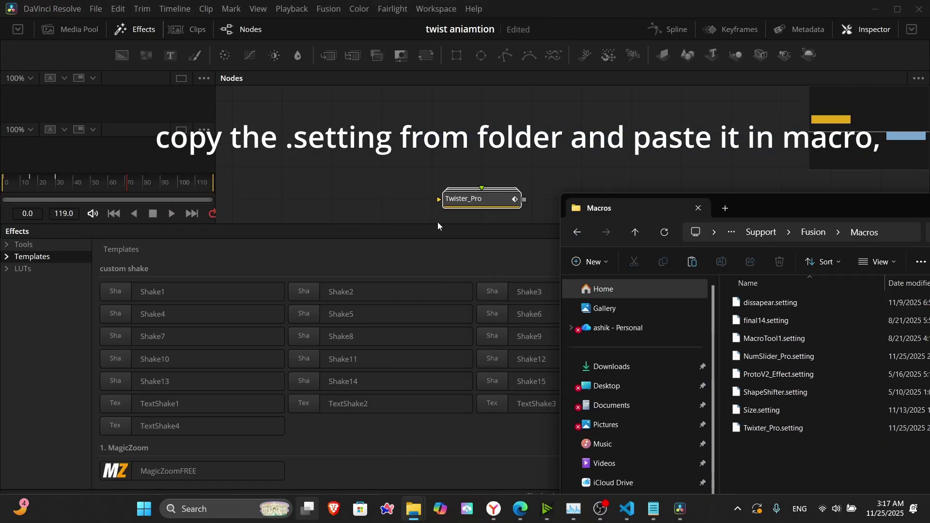
drag(827, 209, 597, 120)
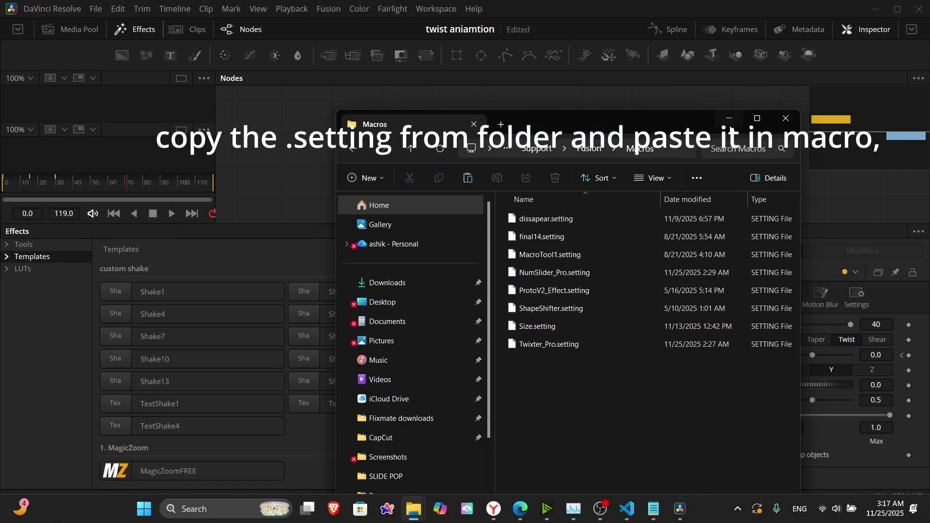
click(787, 119)
click(135, 29)
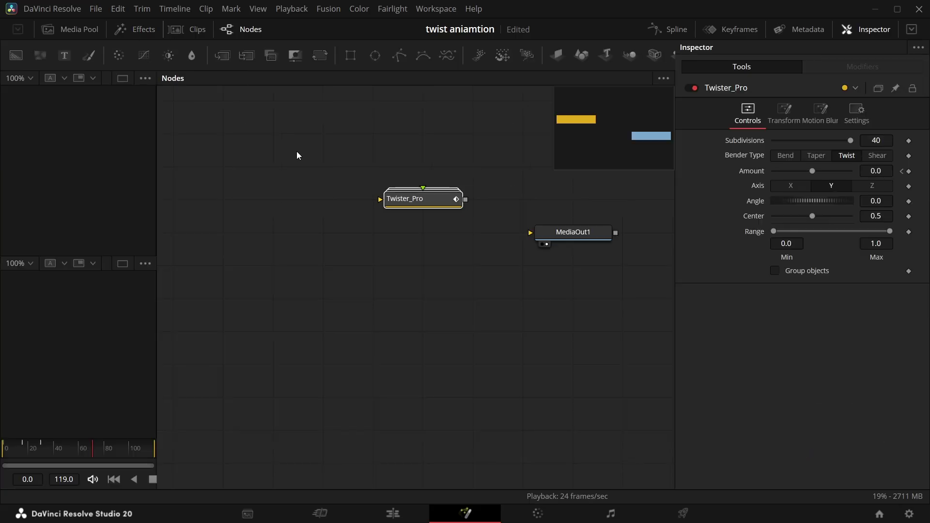
Replace the Twister_Pro node with the Twixter_Pro macro found by searching the tools for "twi", and align MediaOut1 beside it.
key(Delete)
key(shift+space)
text(twi)
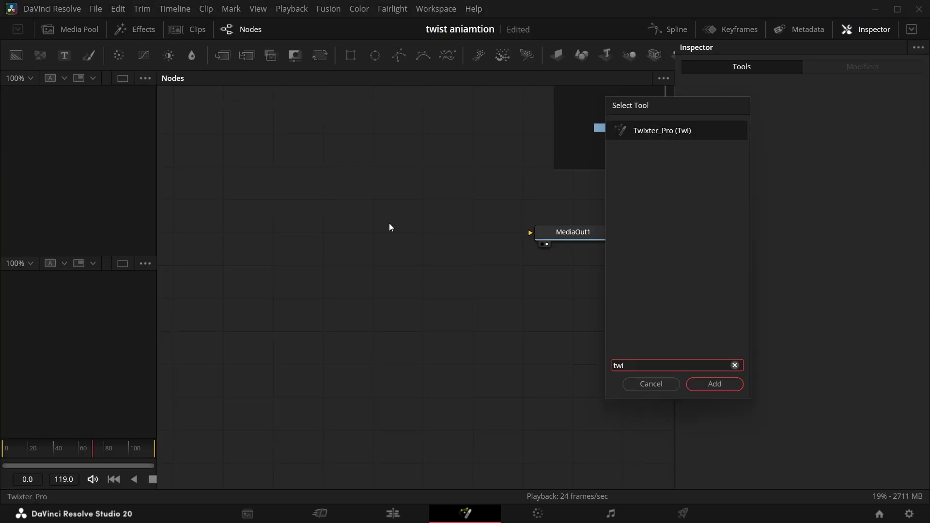
key(BackSpace)
key(BackSpace)
key(BackSpace)
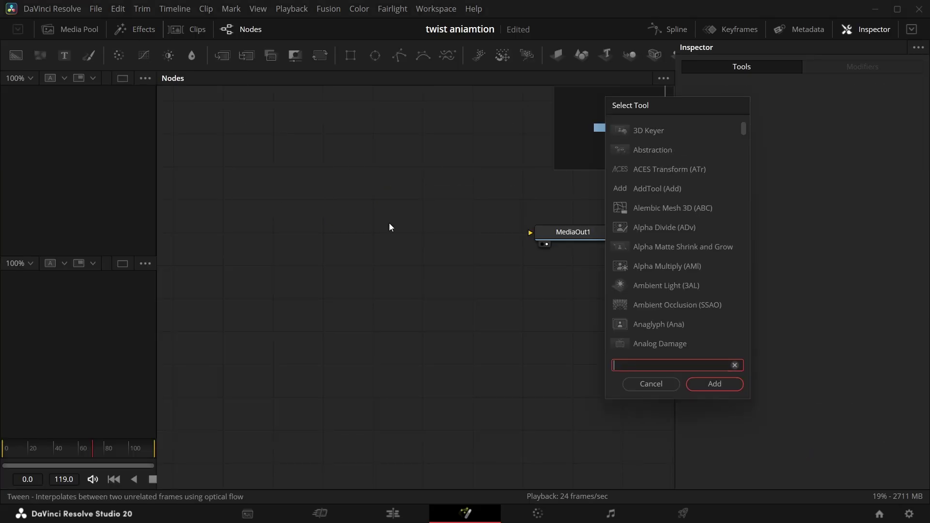
text(twi)
key(Return)
drag(380, 209, 428, 274)
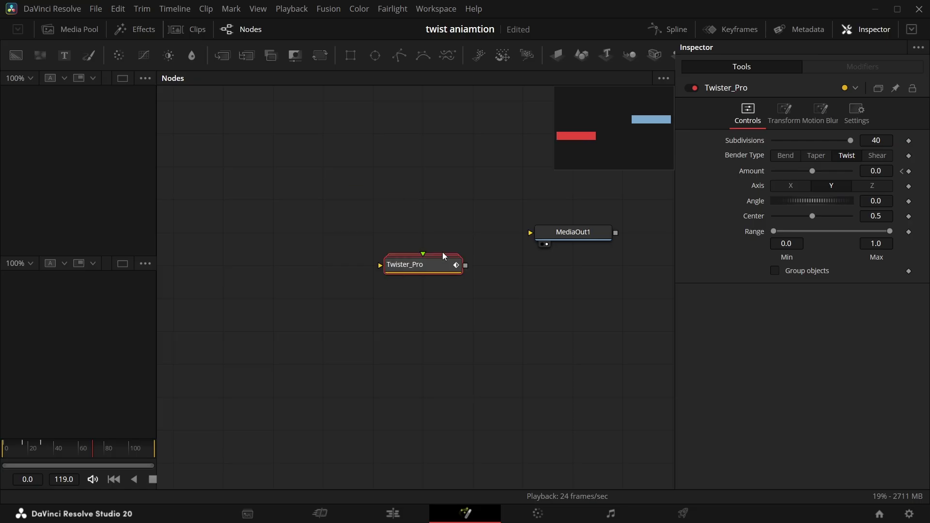
drag(546, 237, 546, 270)
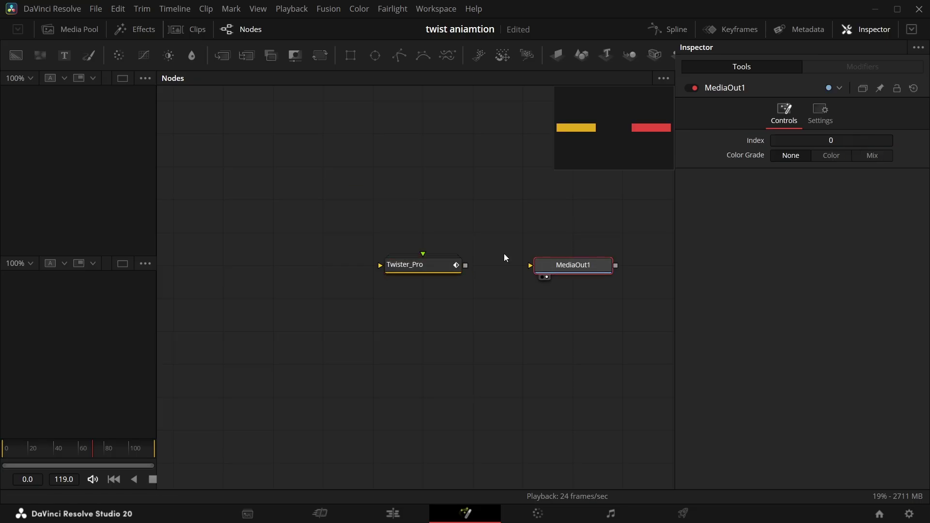
Add the card images back.png and frontcard.png from the media pool to the node graph.
click(413, 271)
click(72, 33)
drag(268, 274, 332, 166)
drag(382, 274, 431, 167)
click(77, 30)
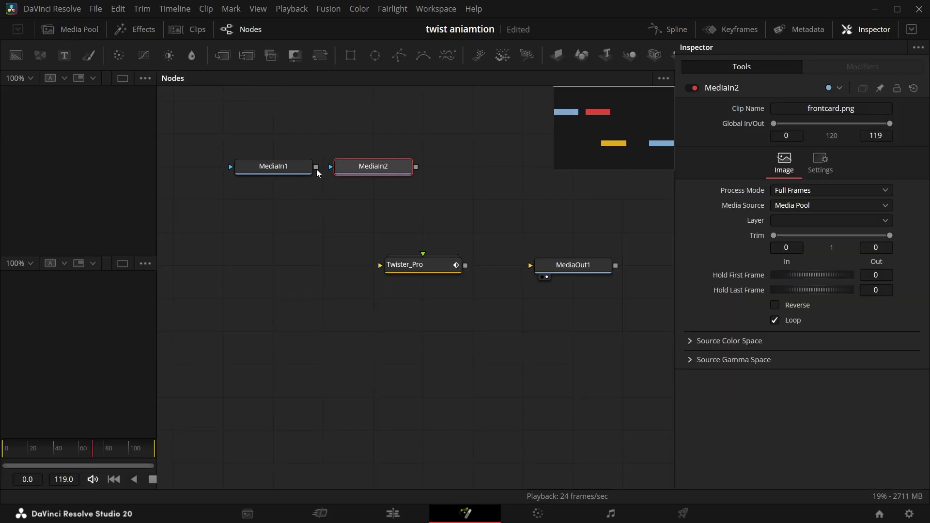
Connect MediaIn1 and MediaIn2 to Twister_Pro's two inputs and its output to MediaOut1, with MediaIn2 placed below MediaIn1.
drag(373, 166, 273, 265)
drag(316, 167, 381, 266)
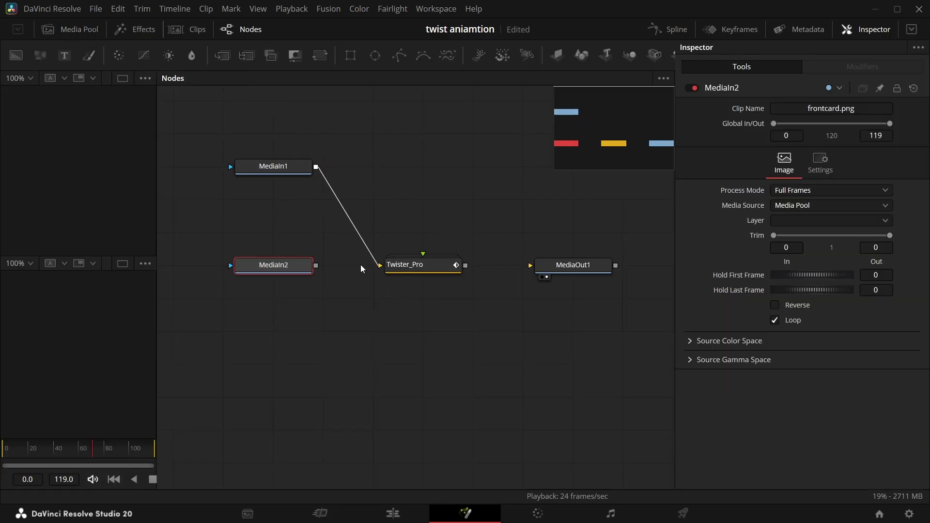
drag(316, 265, 381, 266)
click(412, 265)
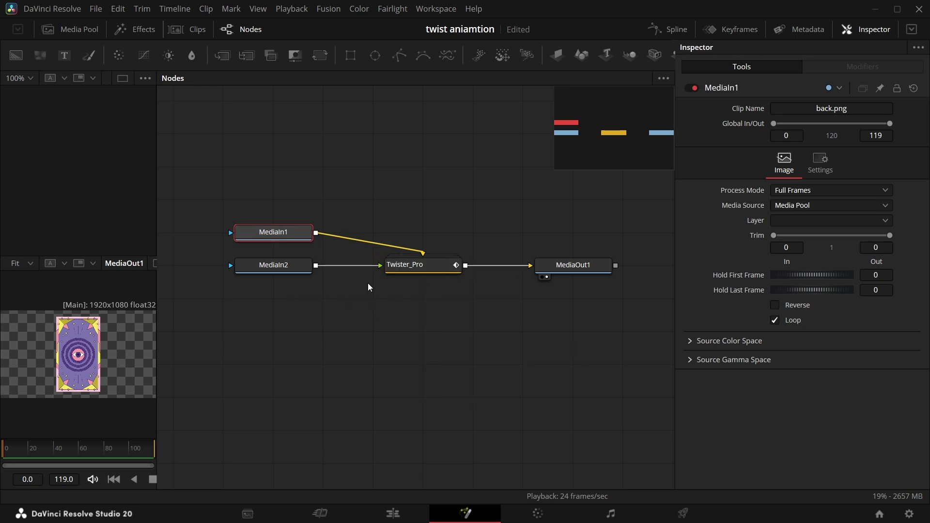
Review Twister_Pro's general, transform and motion blur controls, ending on the bend settings.
click(411, 265)
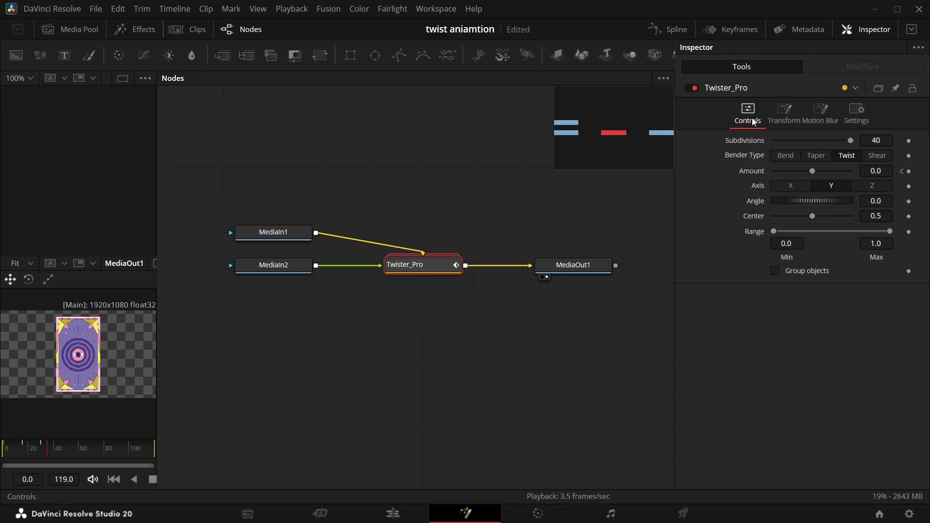
click(784, 113)
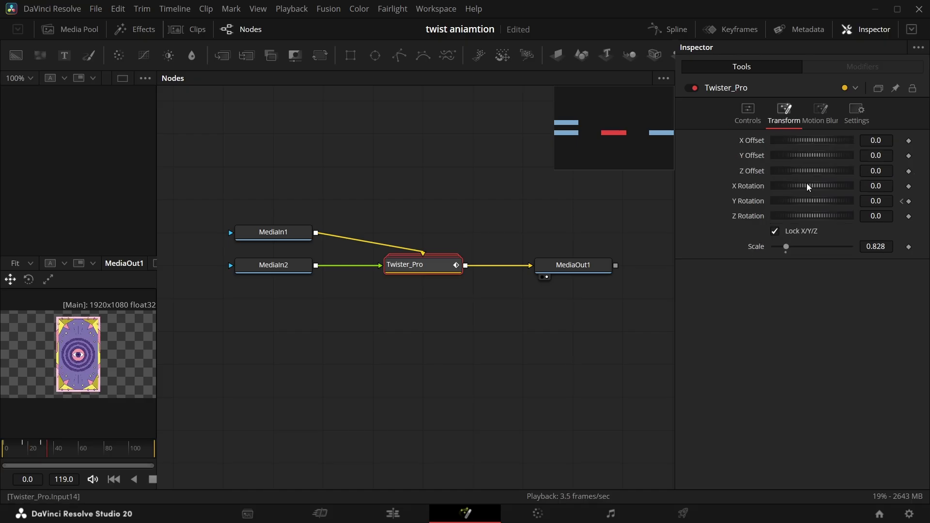
click(820, 114)
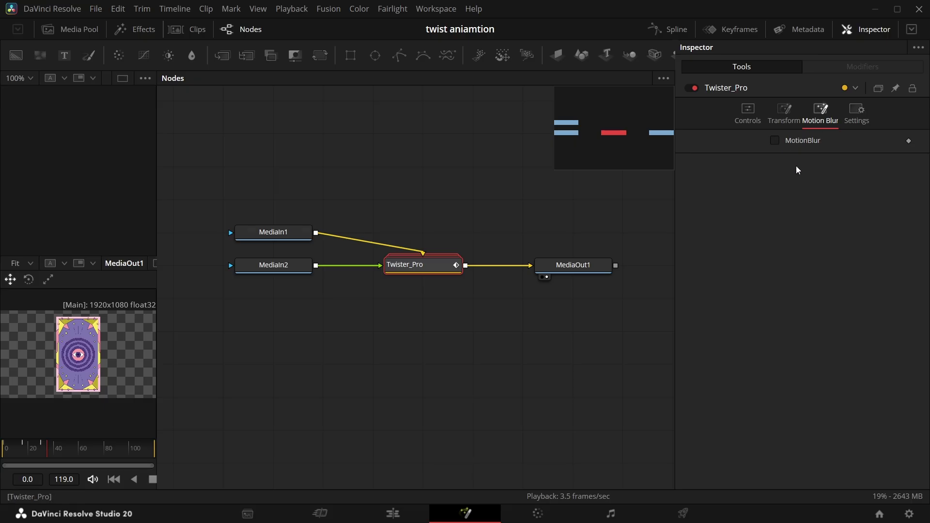
drag(395, 315, 405, 370)
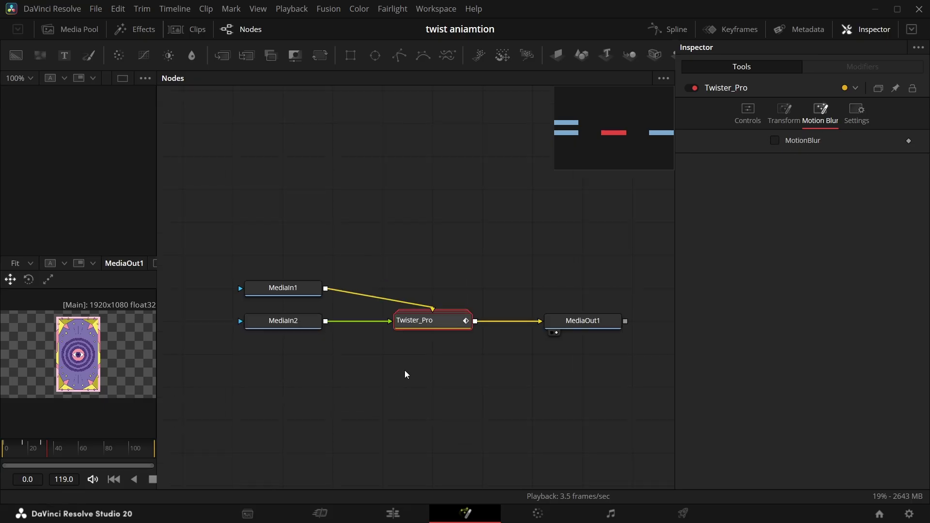
click(746, 116)
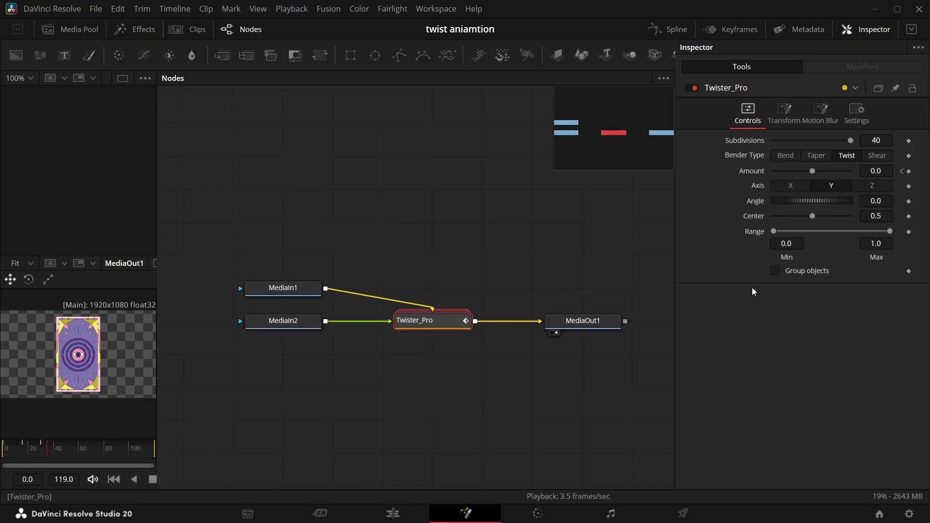
Disconnect MediaIn1 and MediaIn2 from Twister_Pro and place them together in an empty area of the node graph.
scroll(499, 282, down, 3)
drag(489, 273, 482, 337)
scroll(475, 319, up, 3)
drag(453, 230, 465, 306)
scroll(436, 291, up, 4)
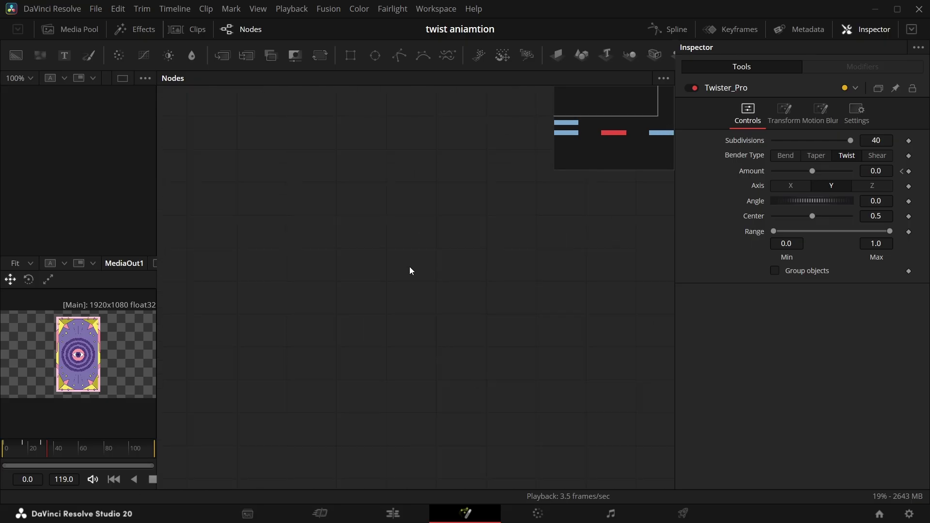
click(348, 233)
drag(355, 232, 364, 259)
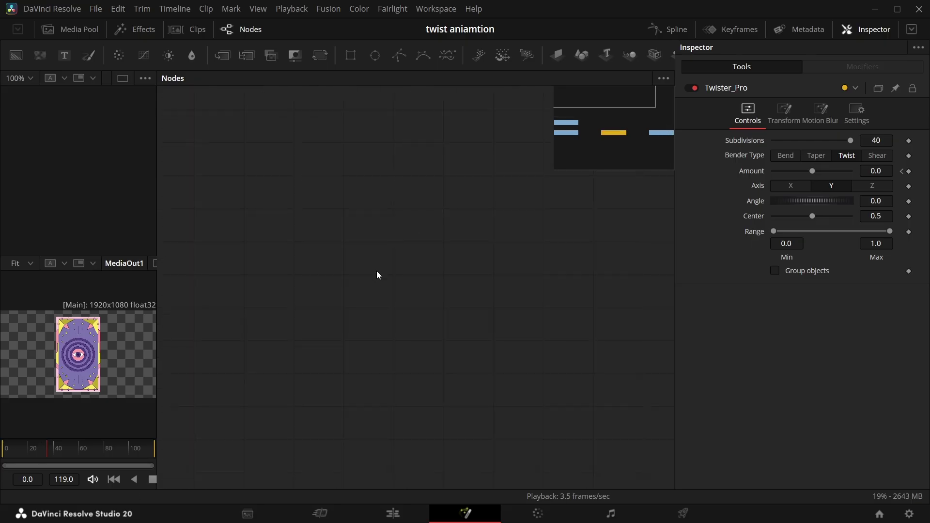
scroll(376, 274, down, 3)
drag(334, 331, 341, 220)
drag(407, 321, 440, 503)
drag(397, 382, 397, 283)
click(484, 307)
scroll(415, 296, up, 3)
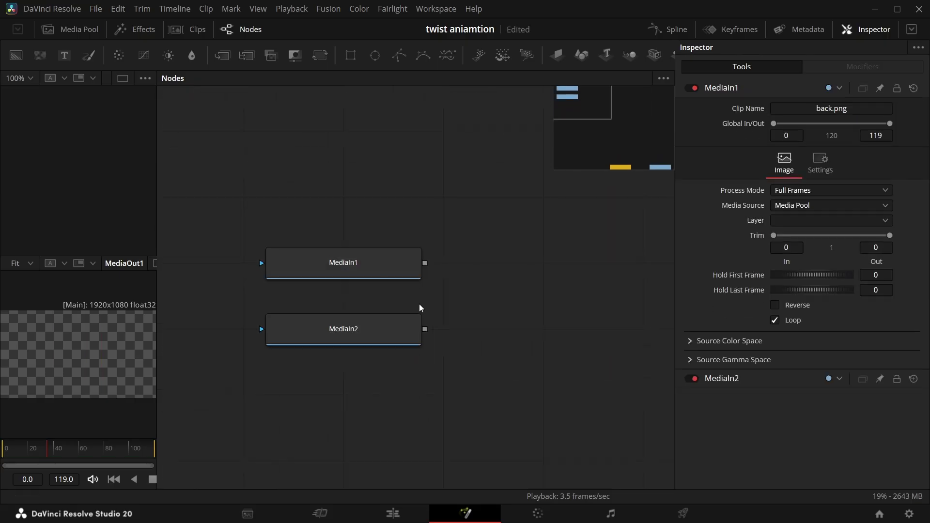
Add an Image Plane 3D node after MediaIn1.
click(352, 273)
key(shift+space)
text(ima)
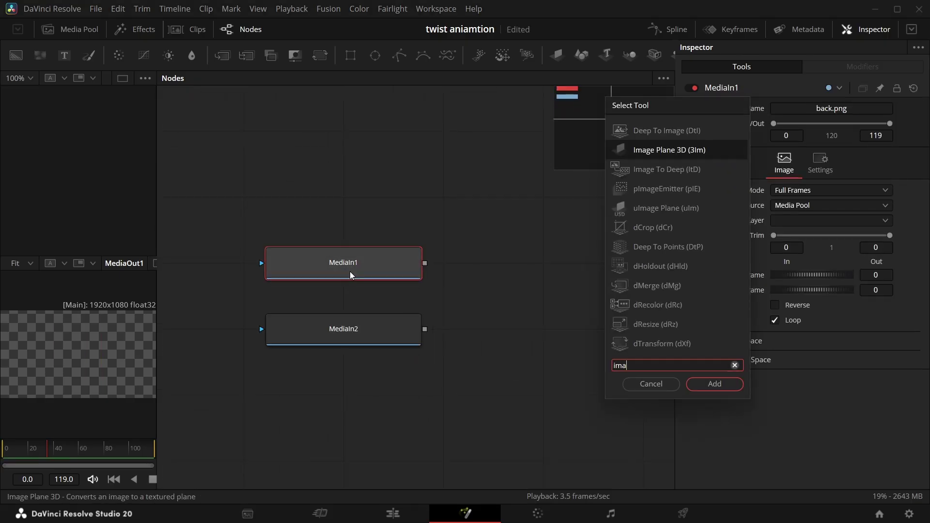
key(Return)
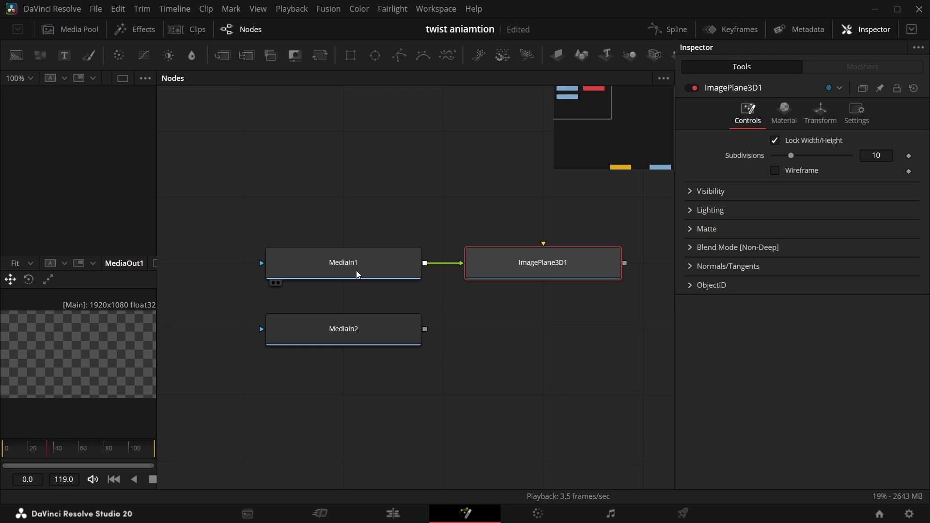
Paste an instance of ImagePlane3D1 after MediaIn2.
click(359, 330)
click(544, 266)
click(402, 333)
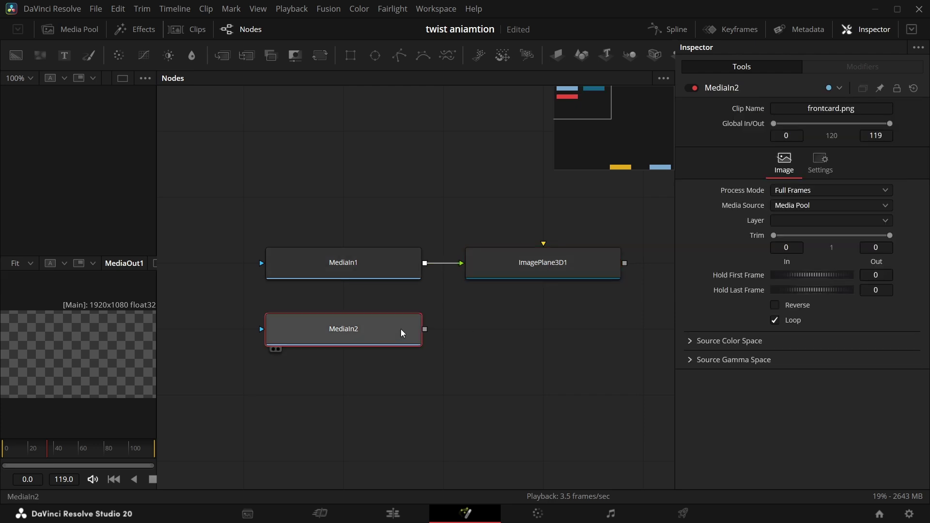
key(ctrl+shift+v)
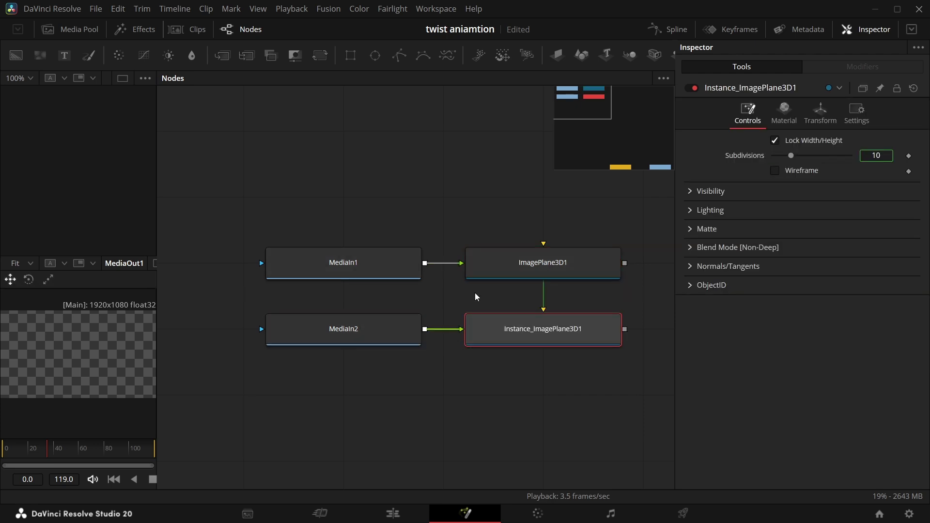
De-instance the Z translation of Instance_ImagePlane3D1 and set it to -0.0001.
click(784, 113)
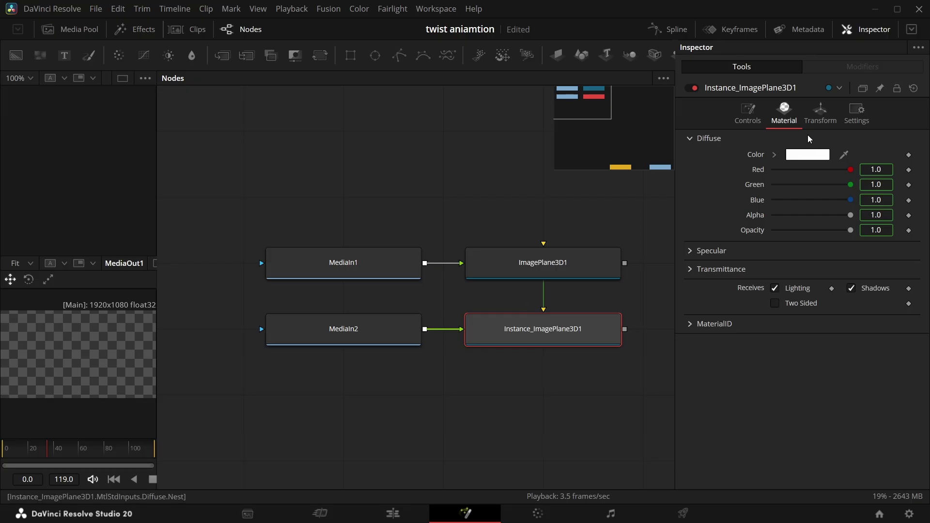
click(820, 114)
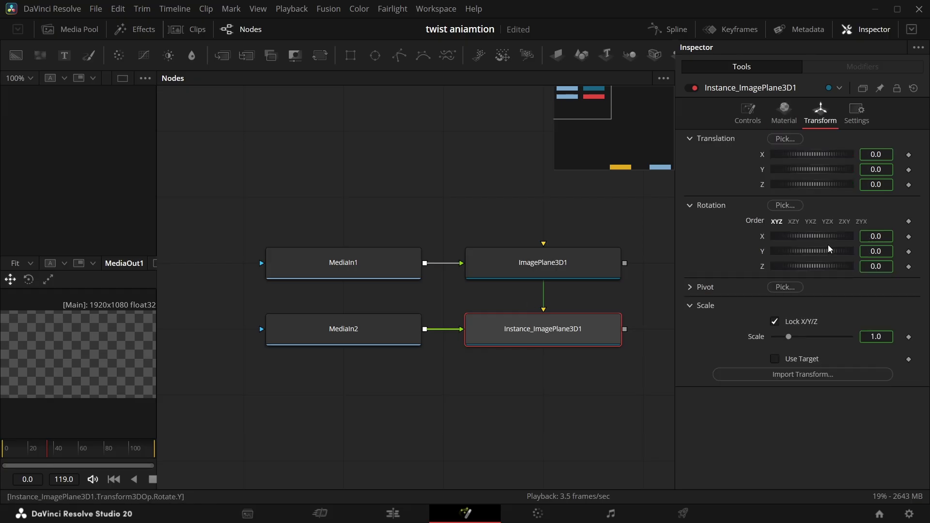
right_click(764, 188)
click(848, 248)
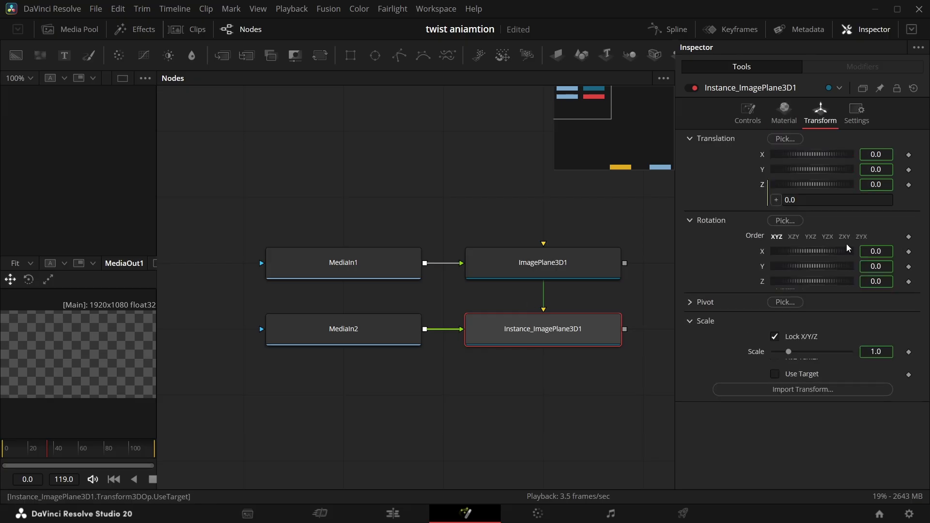
right_click(764, 186)
click(799, 322)
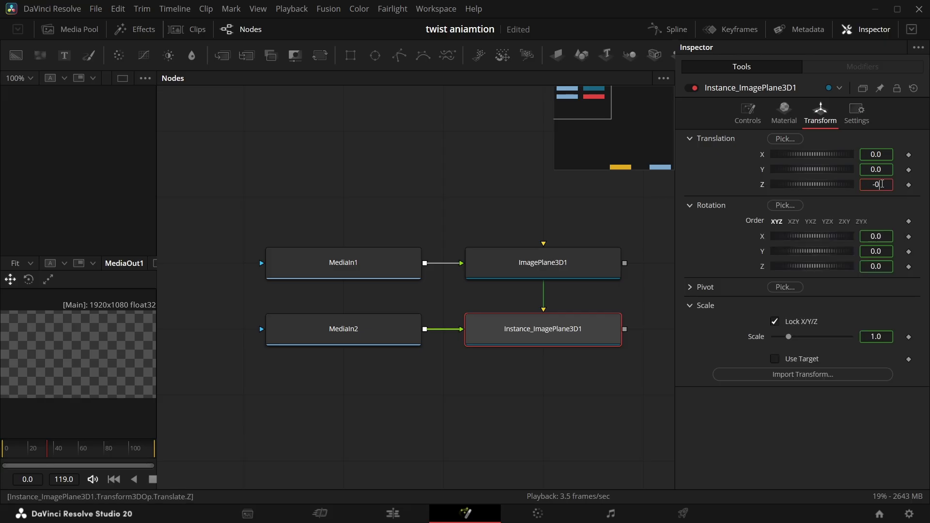
key(Return)
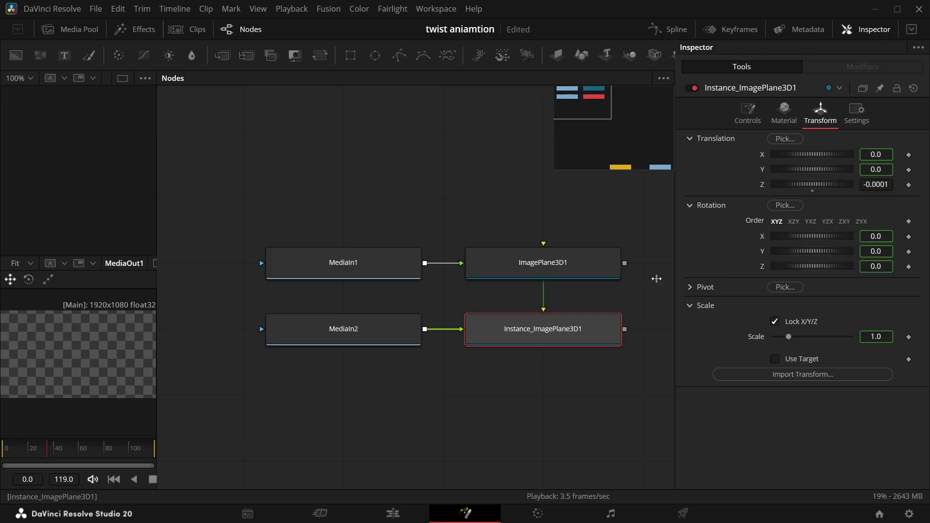
Combine ImagePlane3D1 and Instance_ImagePlane3D1 in a Merge 3D node, display it in the wider second viewer and inspect the card's far side.
drag(625, 265, 626, 334)
drag(33, 378, 374, 318)
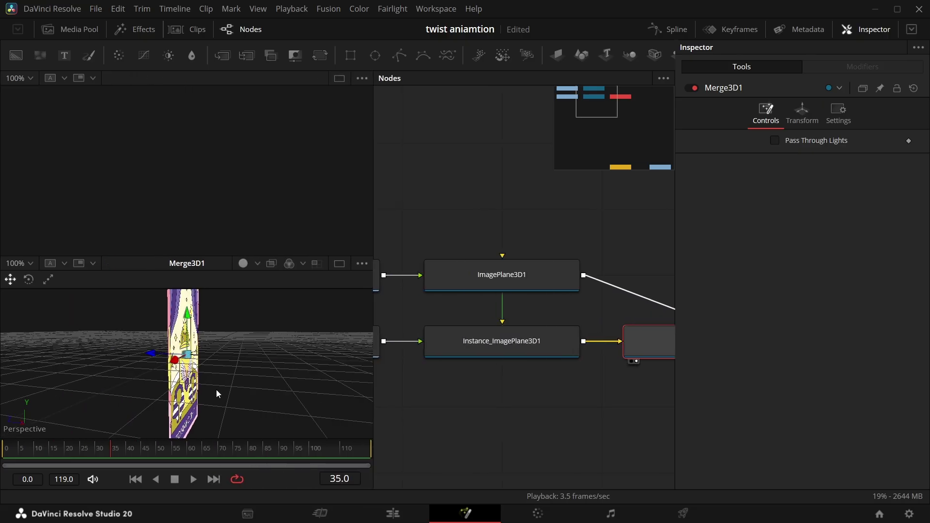
drag(216, 389, 170, 373)
right_click(170, 373)
drag(244, 383, 198, 413)
right_click(198, 413)
click(168, 418)
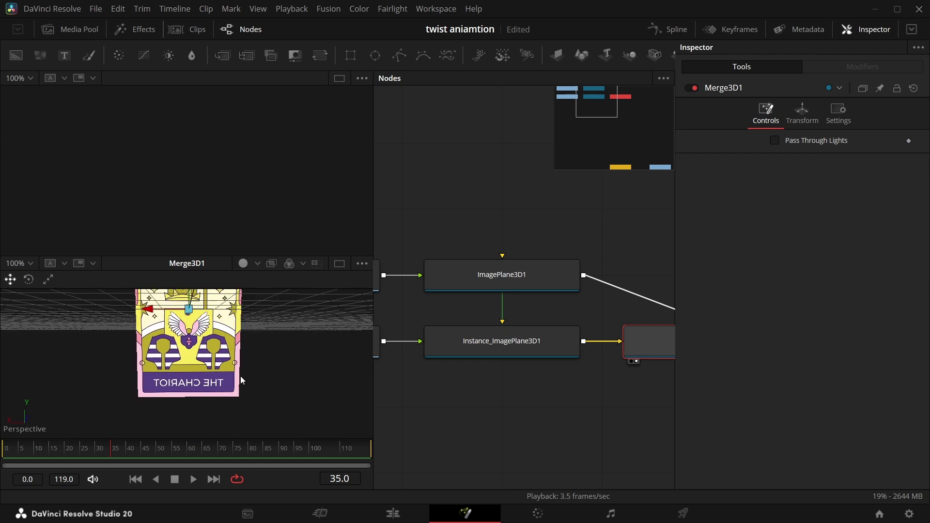
drag(236, 390, 191, 371)
Insert a Transform node between MediaIn2 and its image plane and flip the image horizontally.
drag(490, 374, 590, 395)
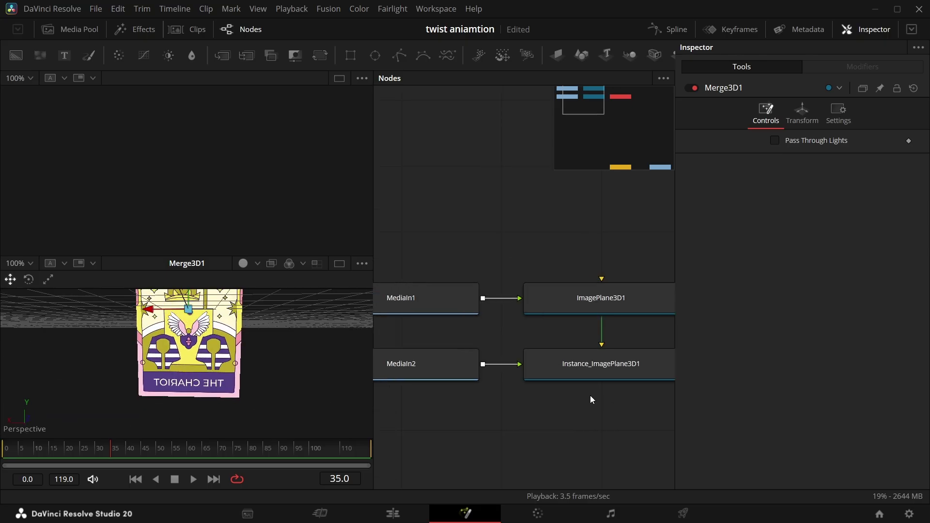
drag(401, 280, 384, 363)
click(518, 396)
scroll(533, 388, down, 3)
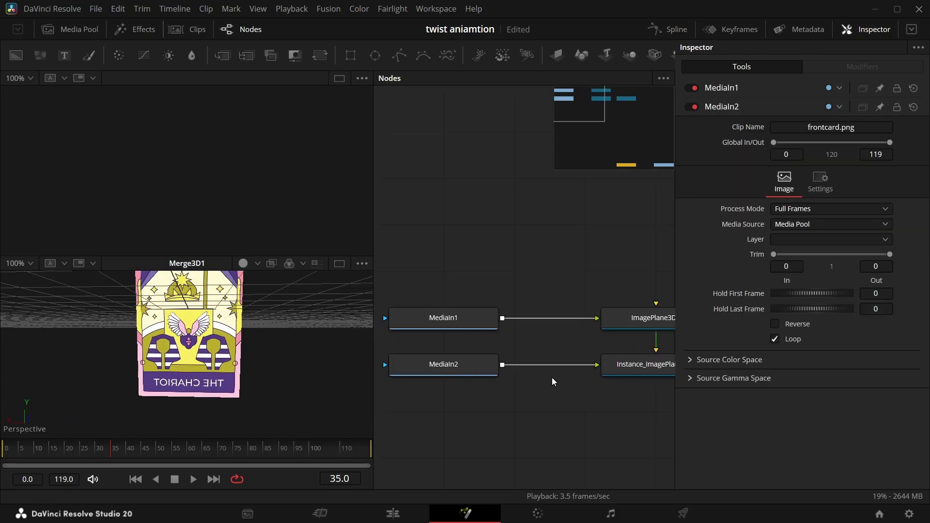
click(438, 355)
key(shift+space)
text(transform)
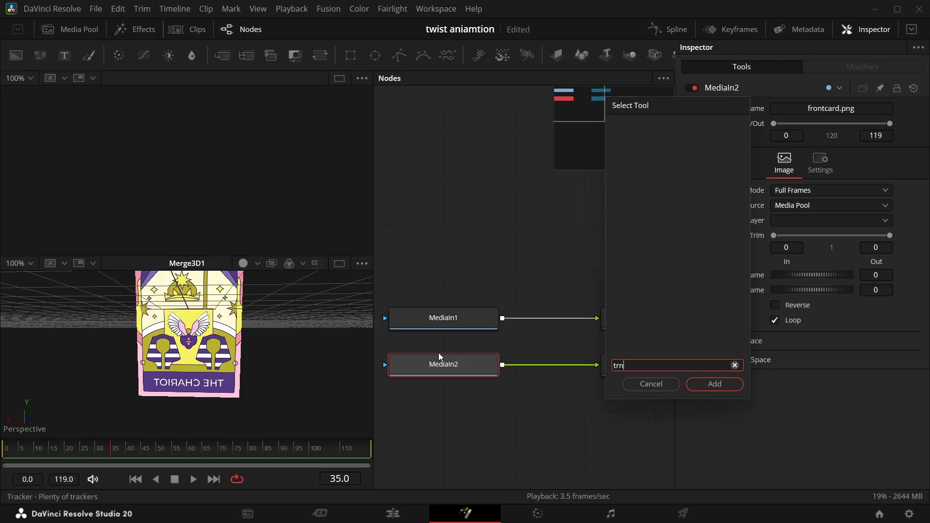
key(Return)
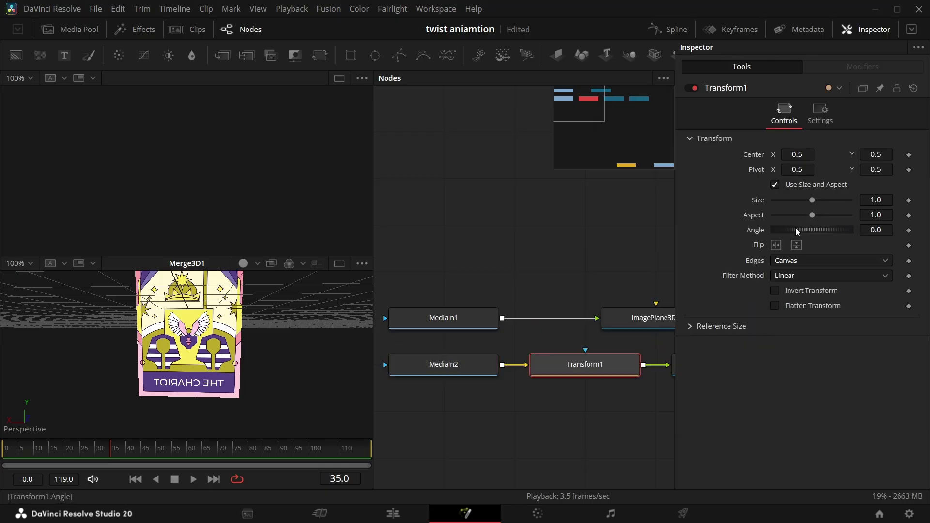
click(776, 245)
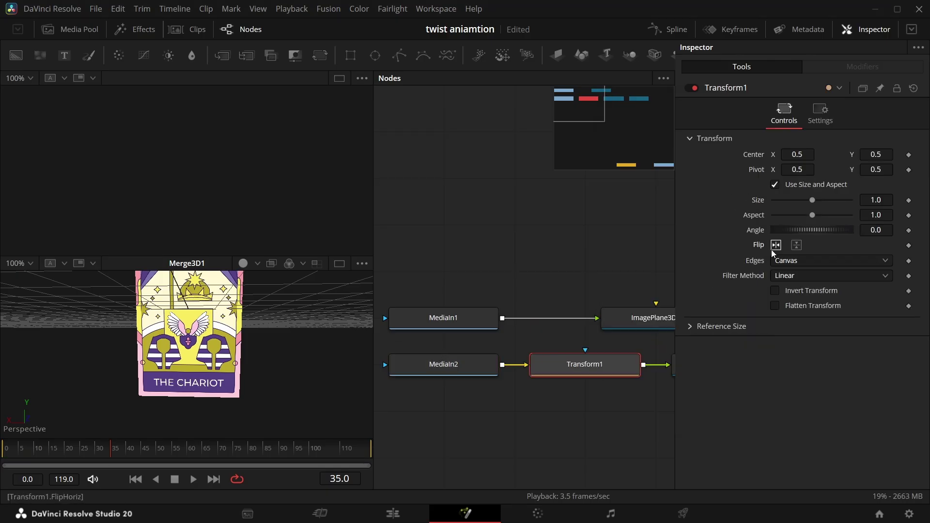
scroll(230, 376, down, 3)
drag(300, 387, 496, 344)
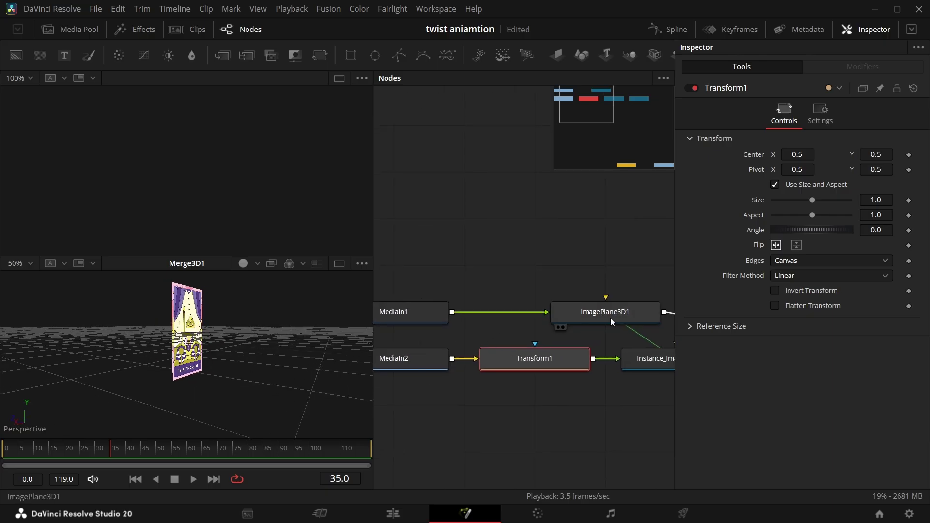
Align ImagePlane3D1 directly above Instance_ImagePlane3D1 in the node graph and check the card's other side in the viewer.
drag(549, 359, 444, 359)
drag(501, 316, 571, 316)
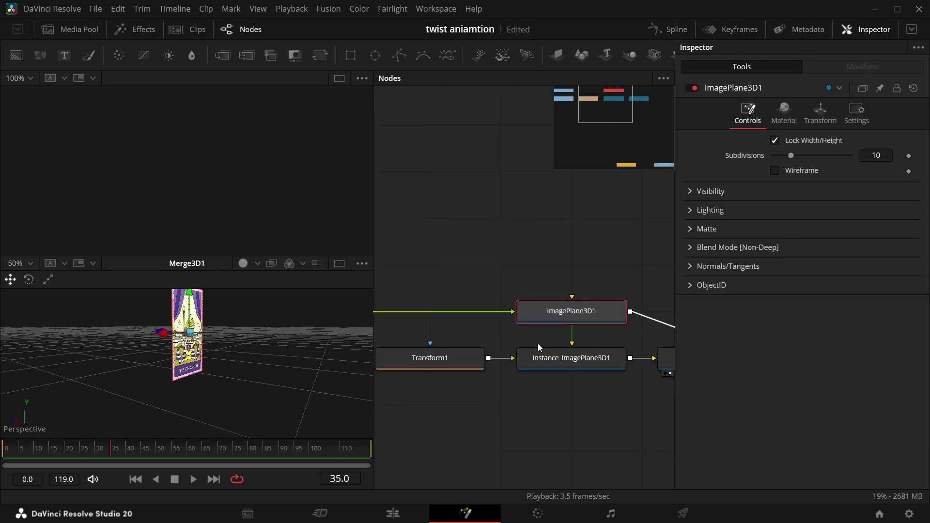
drag(442, 330, 426, 326)
drag(426, 326, 372, 325)
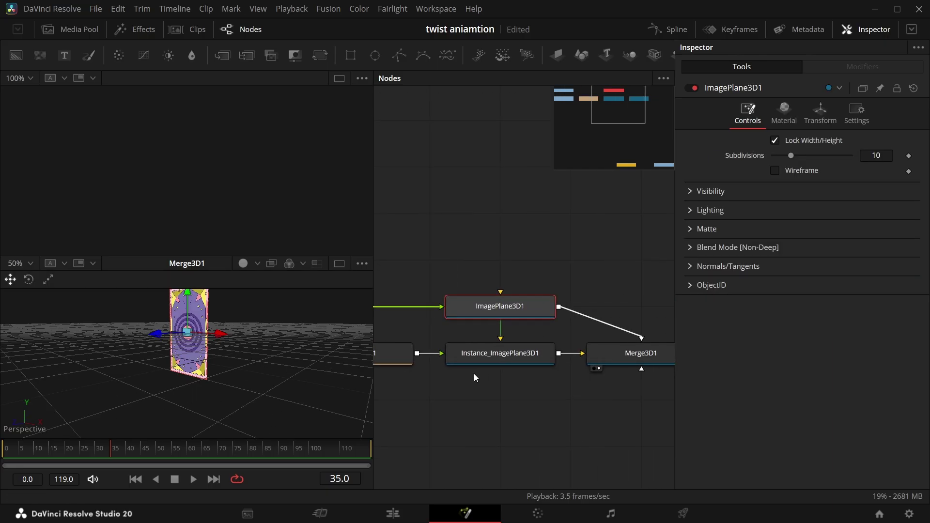
drag(474, 373, 379, 358)
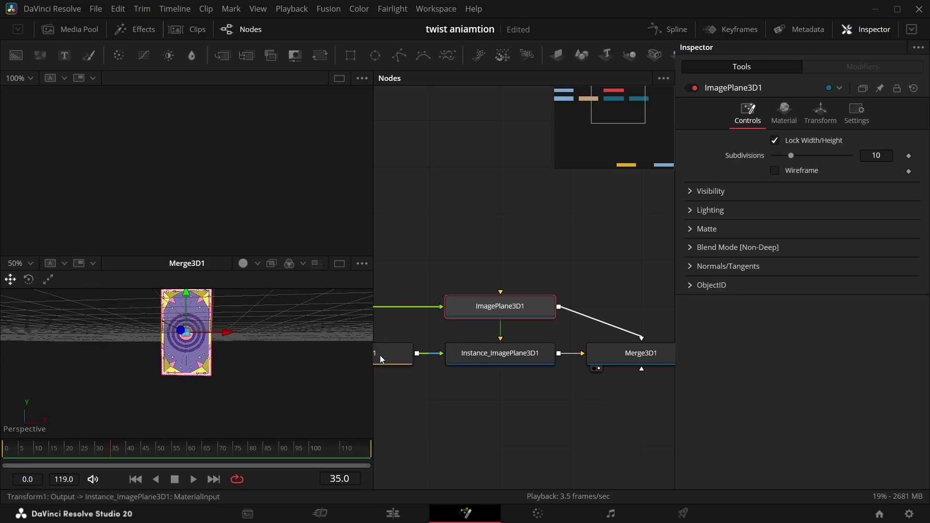
scroll(173, 347, up, 3)
drag(286, 375, 452, 372)
drag(554, 361, 451, 349)
scroll(207, 372, down, 3)
scroll(209, 372, up, 2)
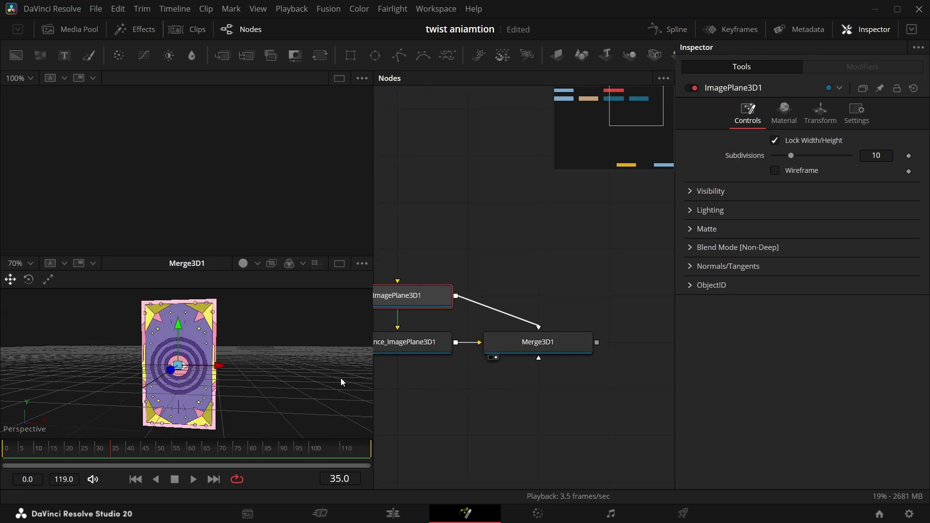
Add a Bender 3D node after Merge3D1.
click(519, 341)
key(shift+space)
key(BackSpace)
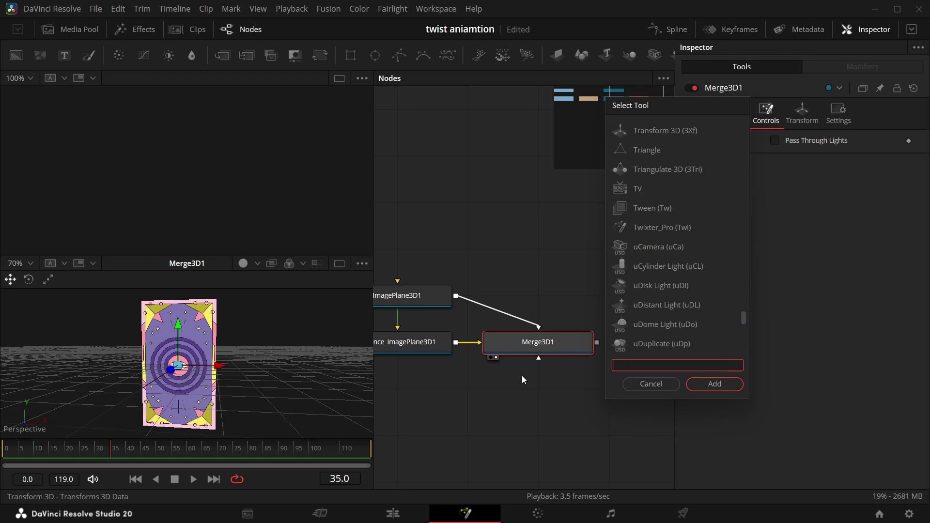
text(bend)
key(Return)
Add a Transform 3D node after Bender3D1, followed by a Renderer 3D node.
key(shift+space)
text(tr)
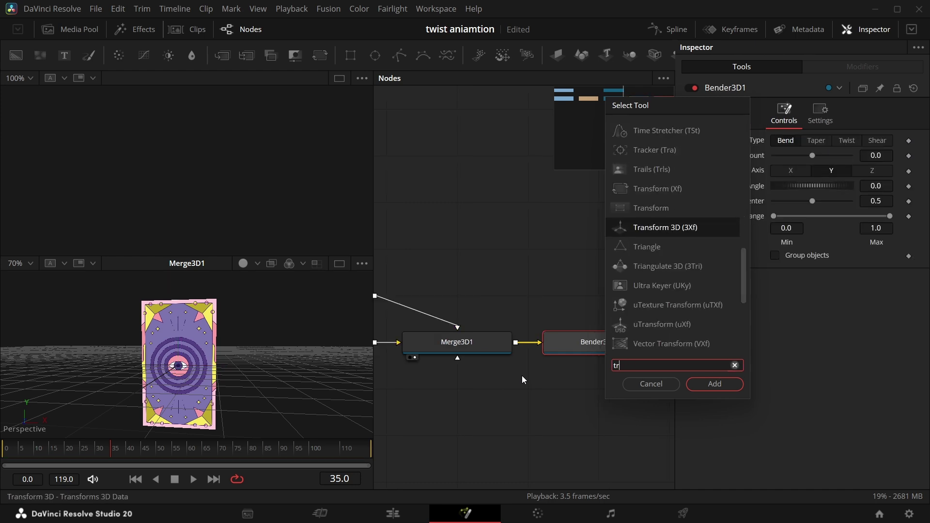
text(ans)
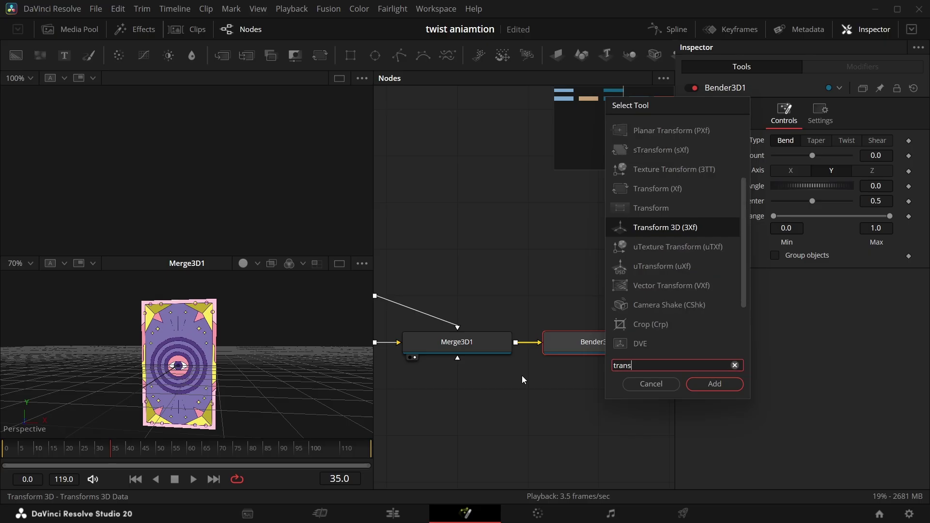
key(Return)
key(shift+space)
text(rende)
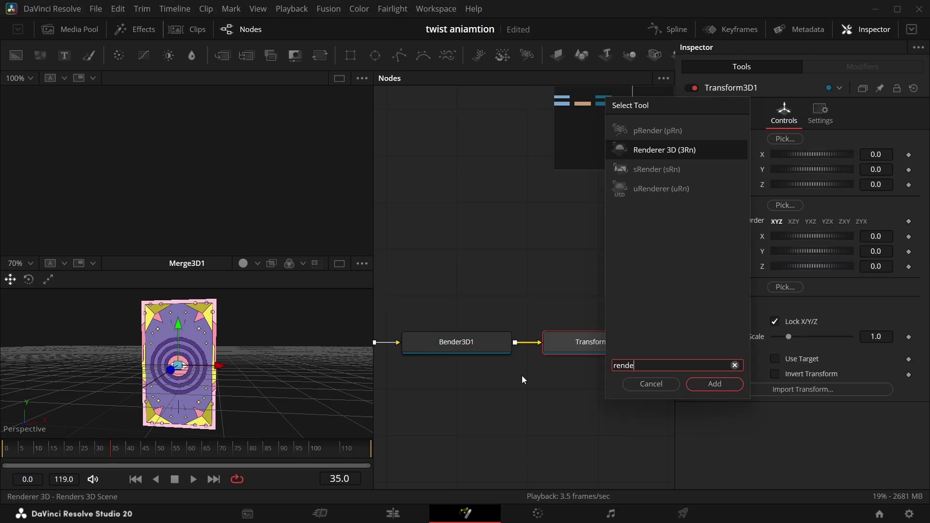
key(Return)
scroll(522, 376, down, 3)
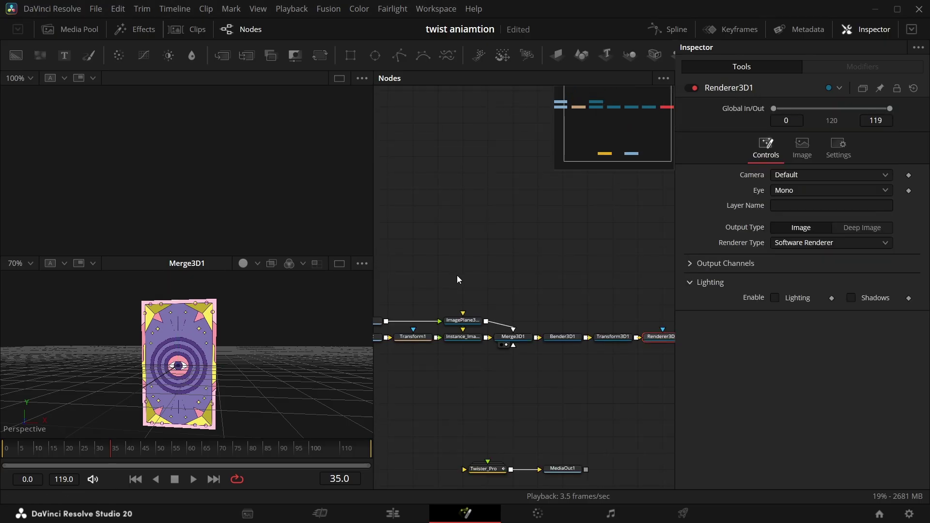
drag(453, 274, 597, 336)
scroll(508, 319, up, 3)
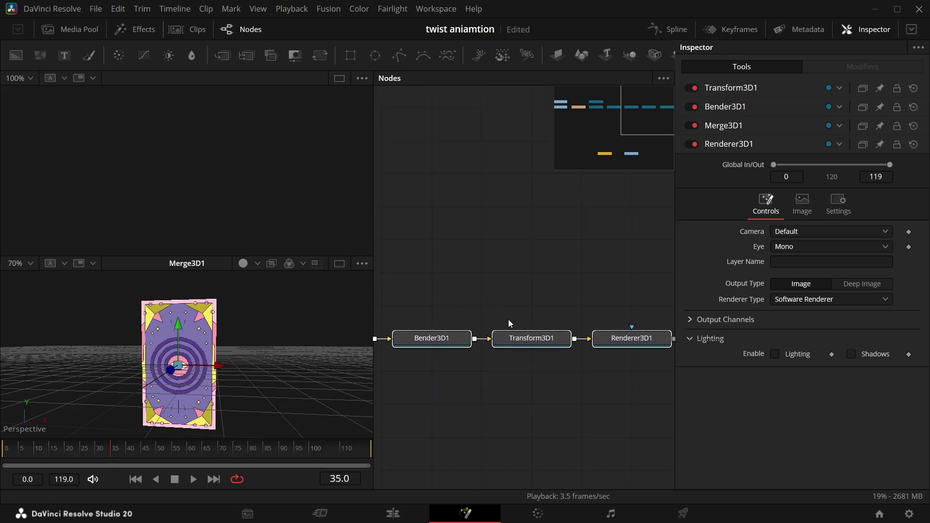
Display Bender3D1 in the second viewer, set its bender type to Twist and keyframe Amount at 0.0 on frame 0.
drag(508, 320, 208, 393)
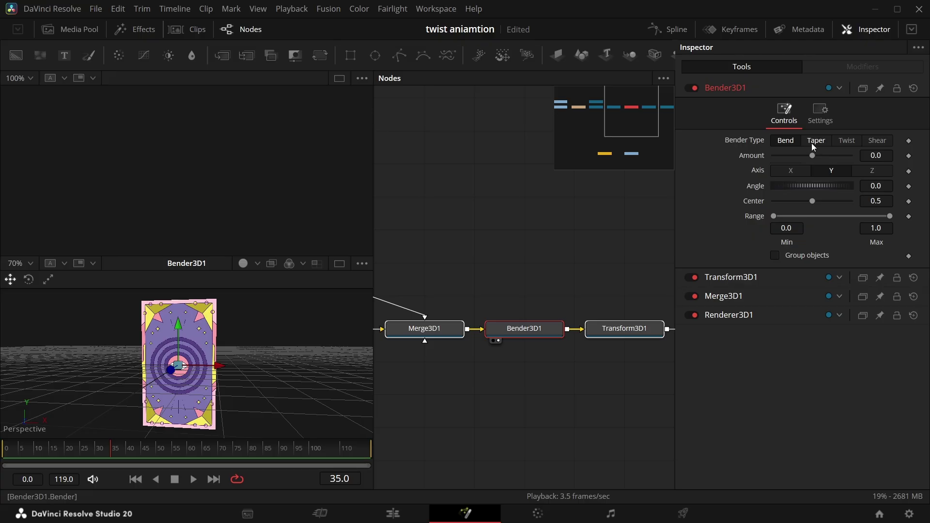
click(840, 141)
click(104, 452)
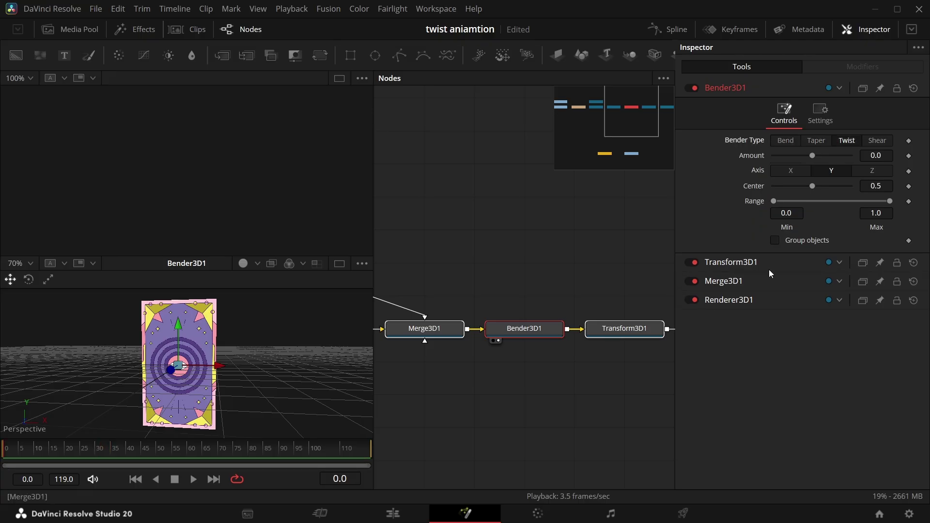
click(909, 156)
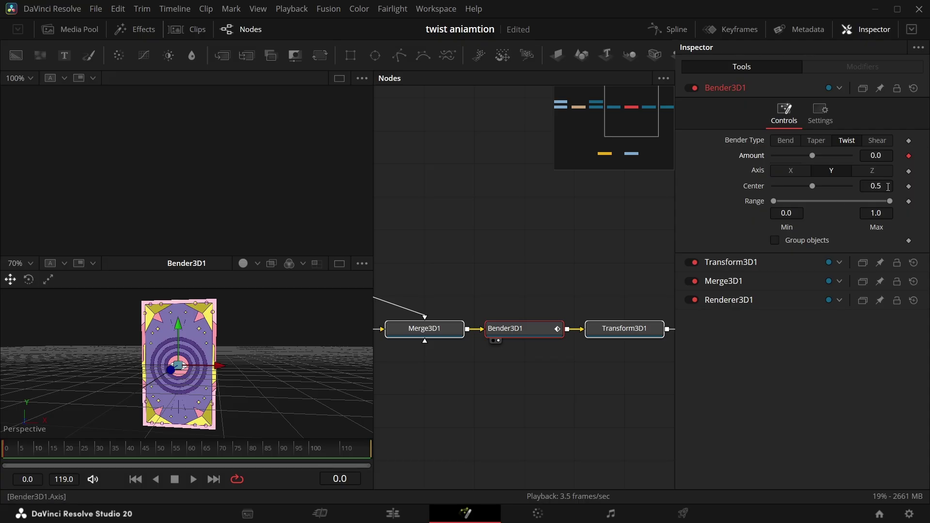
Keyframe Bender3D1's Amount at 0.35 on frame 15 and 0.0 on frame 30, and play back the twist.
click(48, 453)
drag(876, 156, 893, 156)
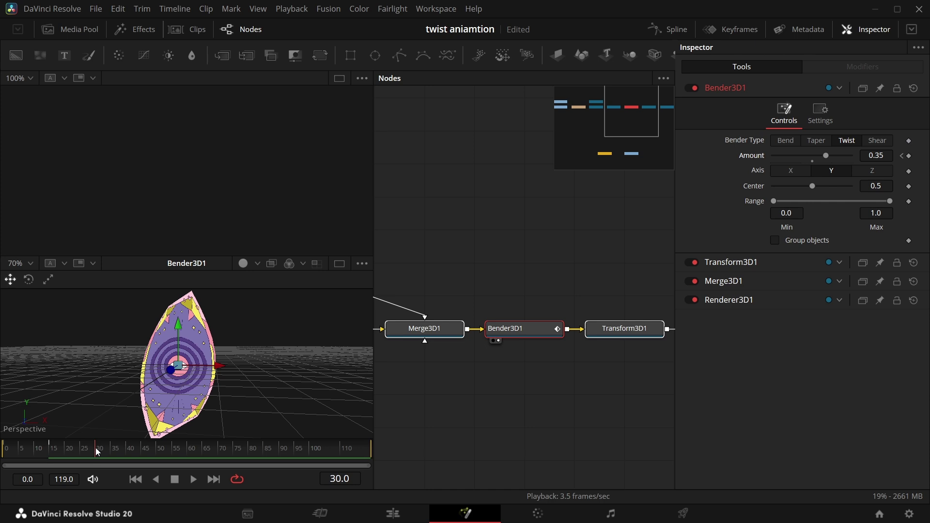
click(812, 161)
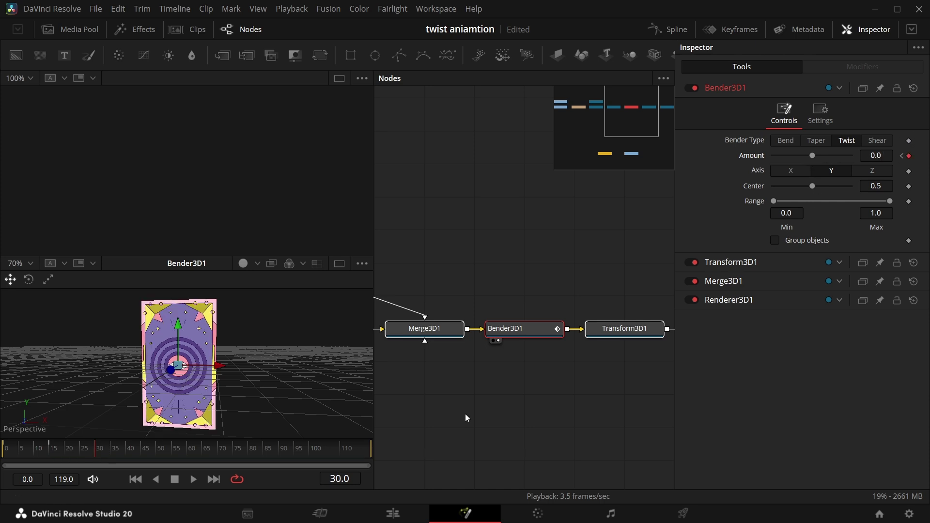
drag(30, 451, 3, 449)
key(space)
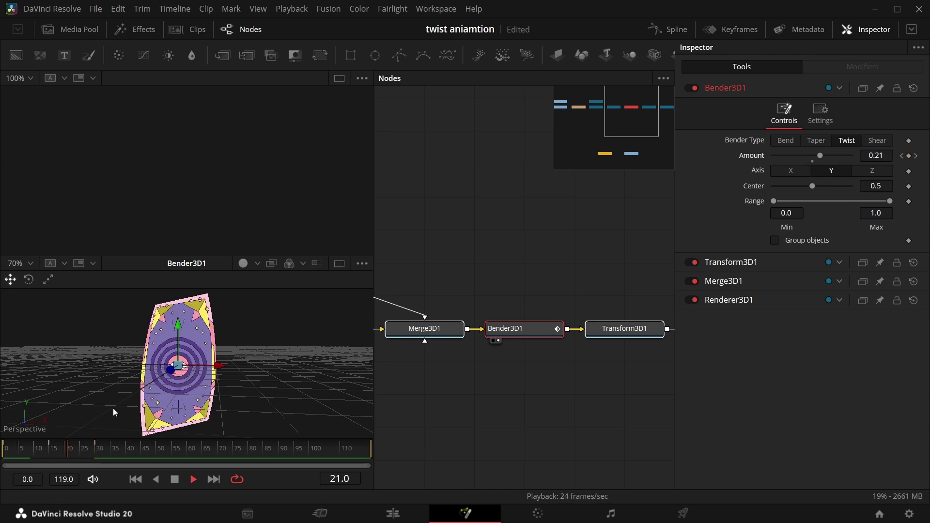
key(space)
Keyframe Transform3D1's Y rotation at 0.0 on frame 0 and -180.0 on frame 30.
click(560, 344)
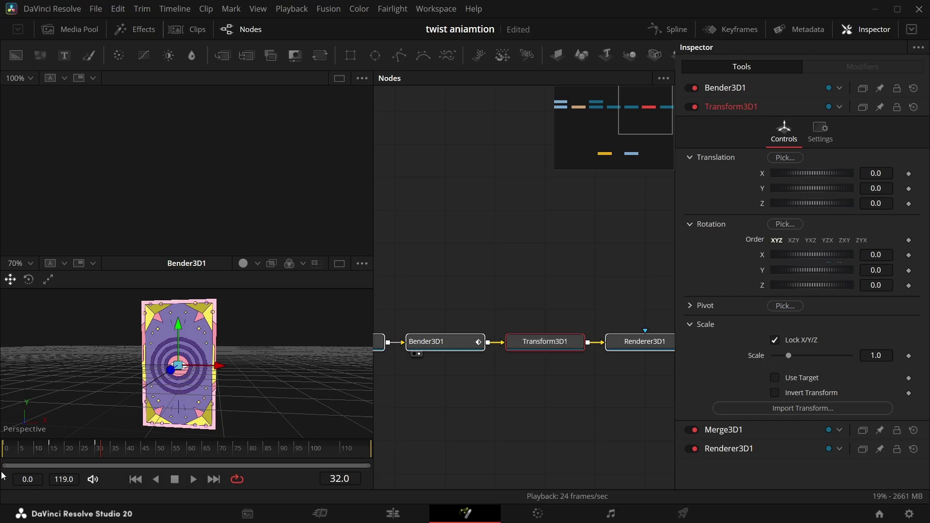
key(Home)
click(909, 271)
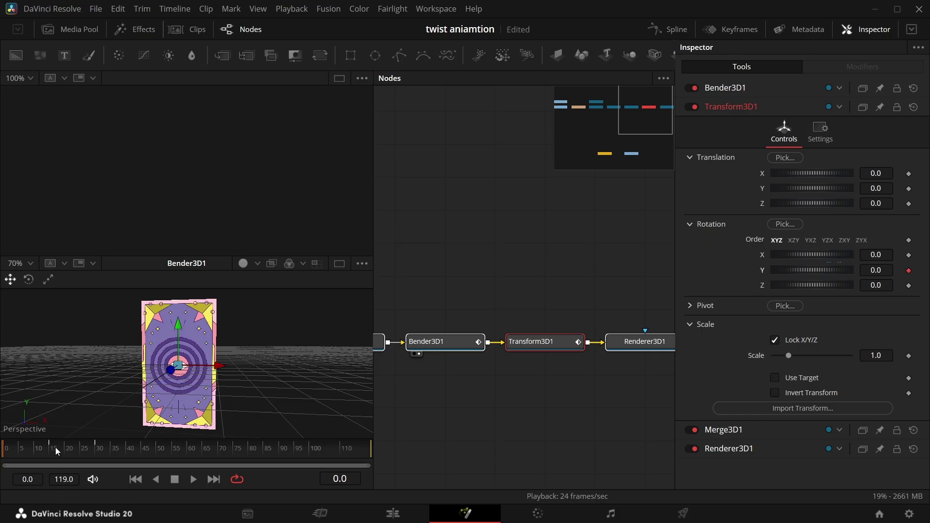
click(96, 450)
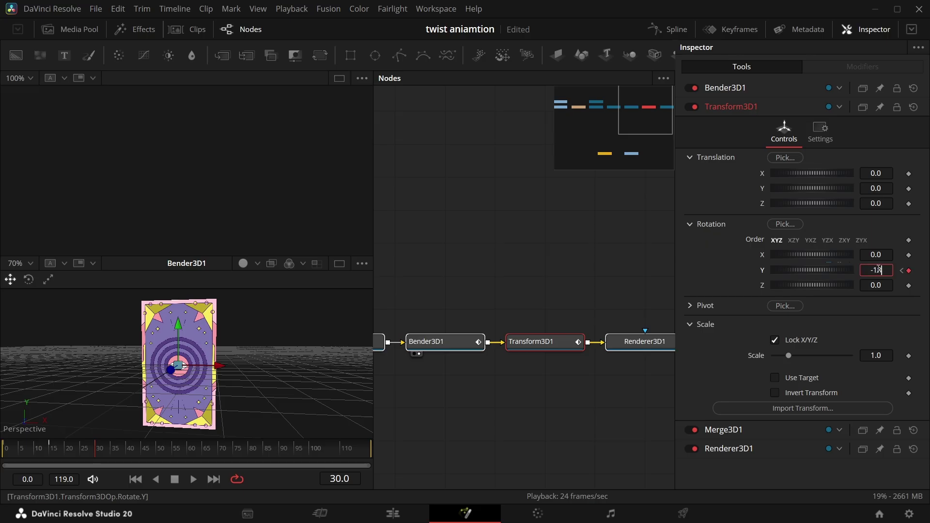
key(Return)
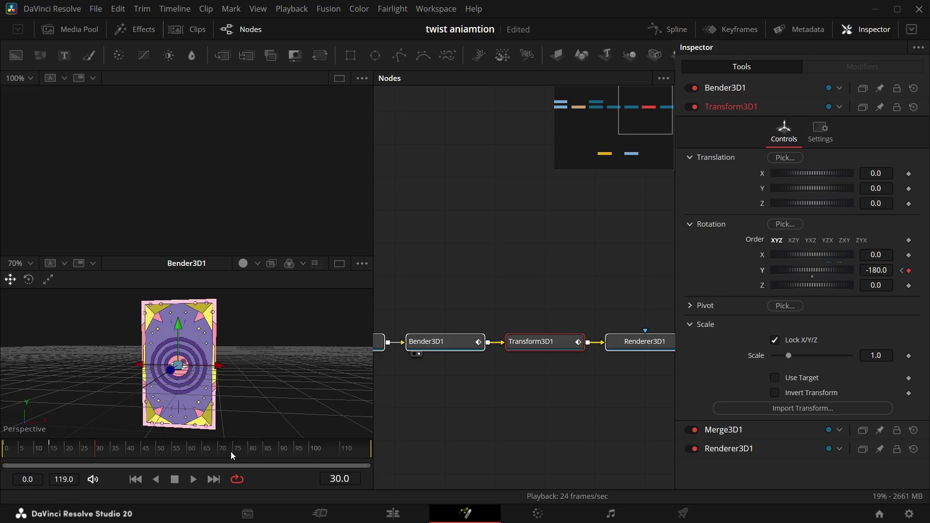
Display Transform3D1 in the second viewer and play back the twist with its rotation.
click(3, 452)
key(space)
key(space)
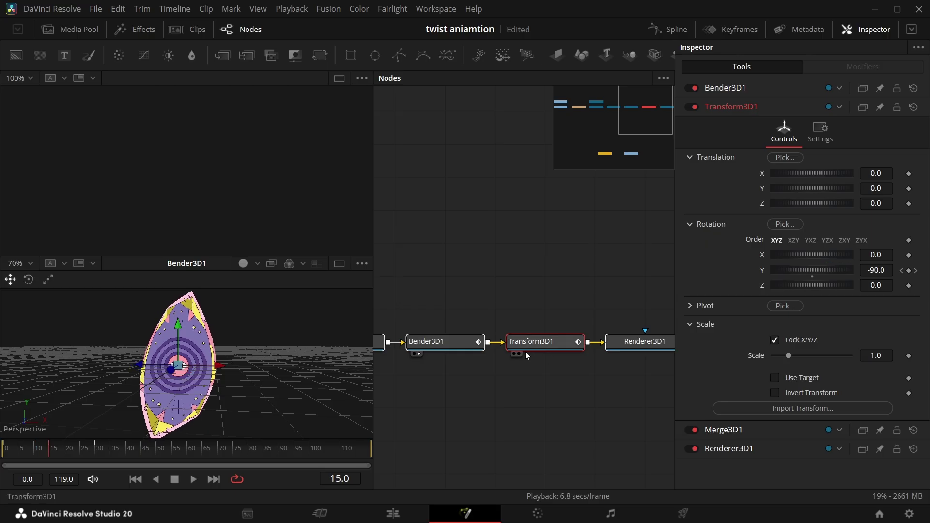
drag(525, 348, 211, 376)
key(space)
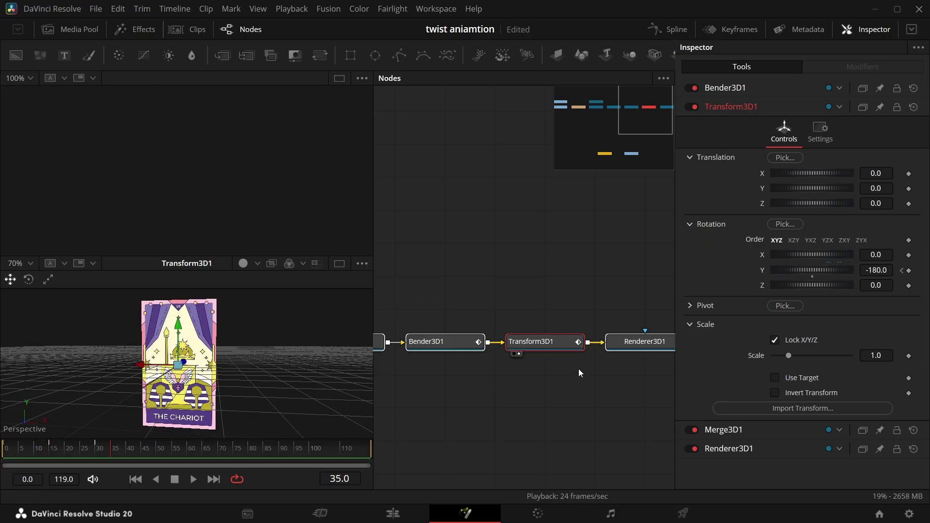
Display Renderer3D1 in the second viewer and play the rendered animation from frame 0.
drag(664, 337, 216, 364)
scroll(216, 363, down, 1)
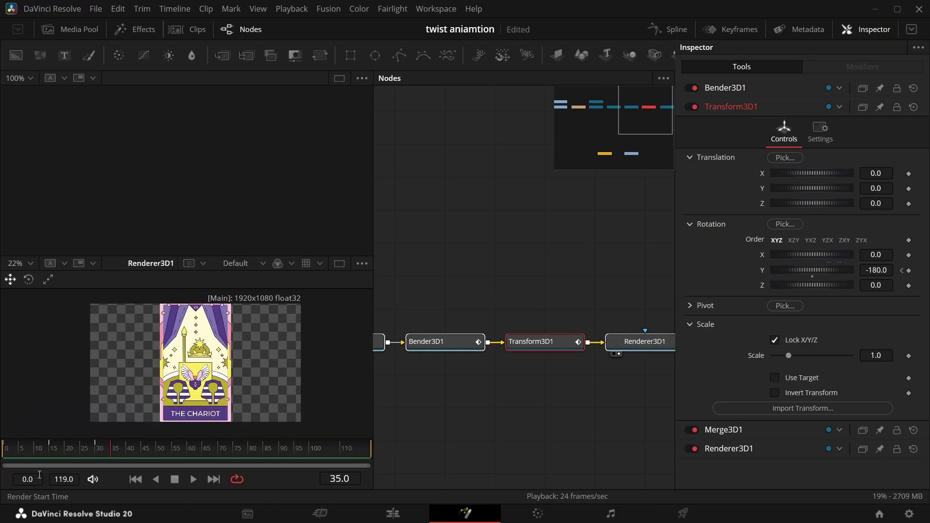
click(4, 448)
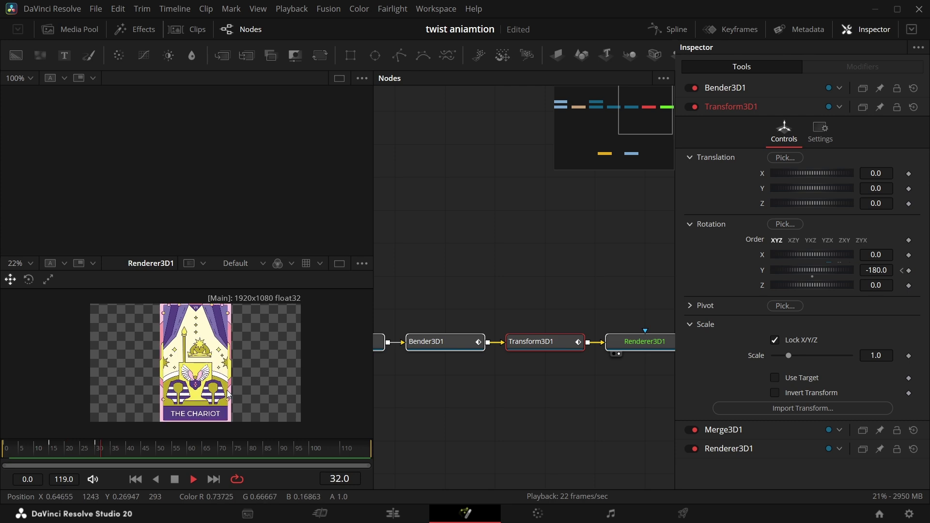
scroll(224, 388, down, 2)
scroll(226, 386, up, 2)
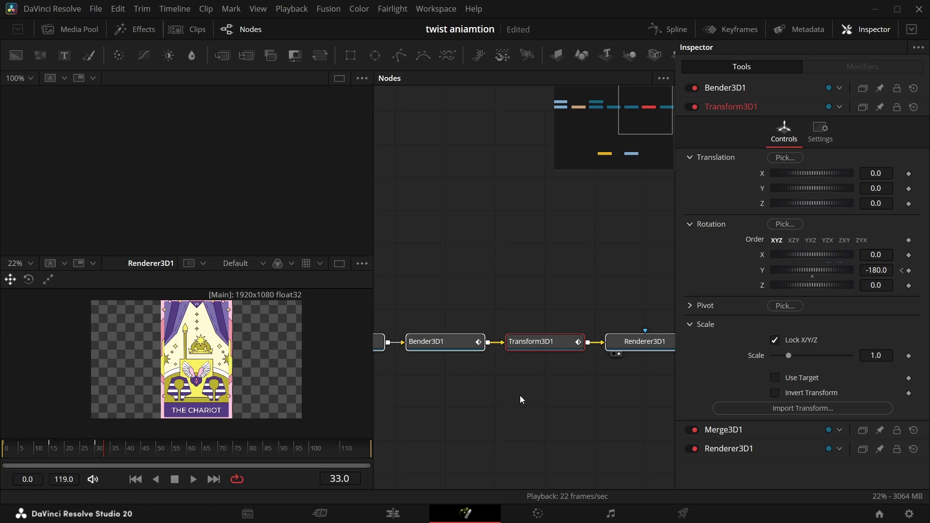
Deselect the group of 3D nodes and display Bender3D1 in the first viewer alongside Renderer3D1.
click(558, 275)
drag(561, 319, 600, 330)
click(502, 339)
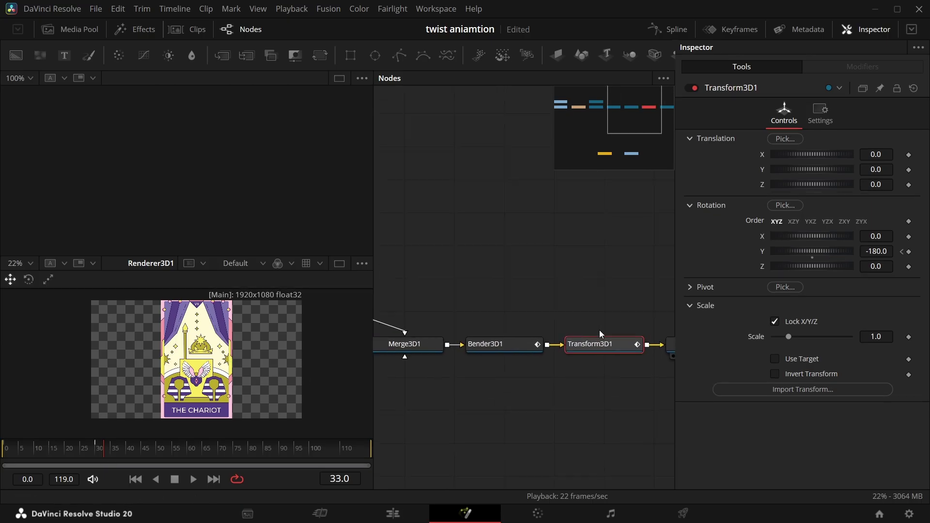
mouse_move(482, 319)
mouse_down()
mouse_move(534, 301)
mouse_move(509, 320)
mouse_move(475, 316)
mouse_up()
click(480, 335)
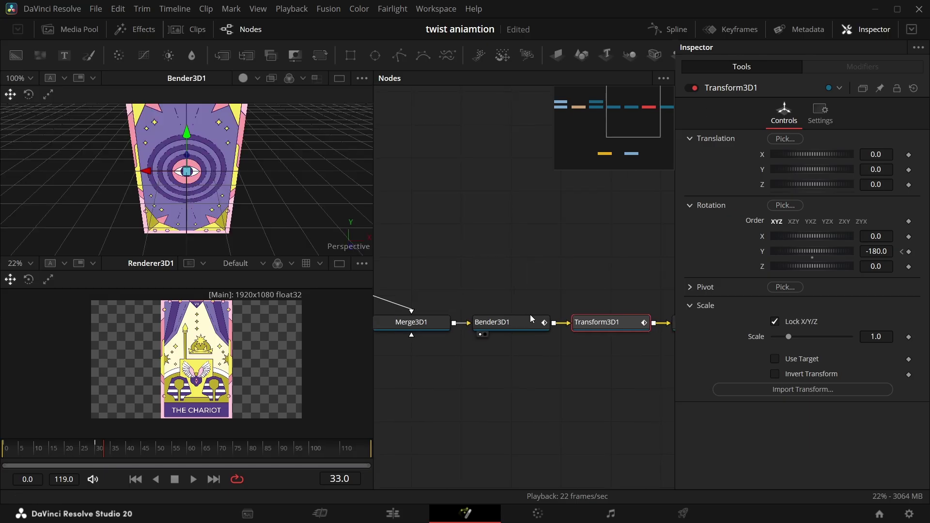
Apply smooth interpolation to both Y Rotation keyframes of Transform3D1 in the Spline editor.
ctrl+click(538, 326)
click(609, 323)
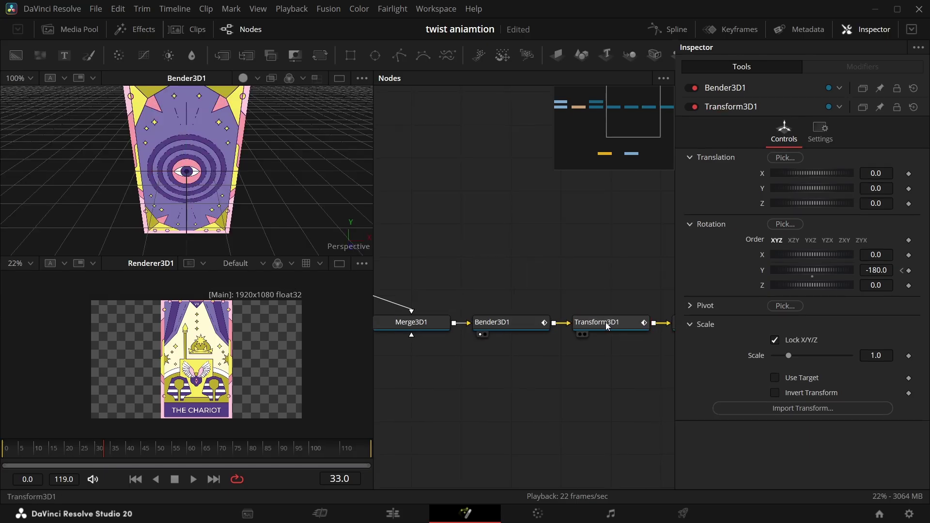
click(668, 29)
click(29, 280)
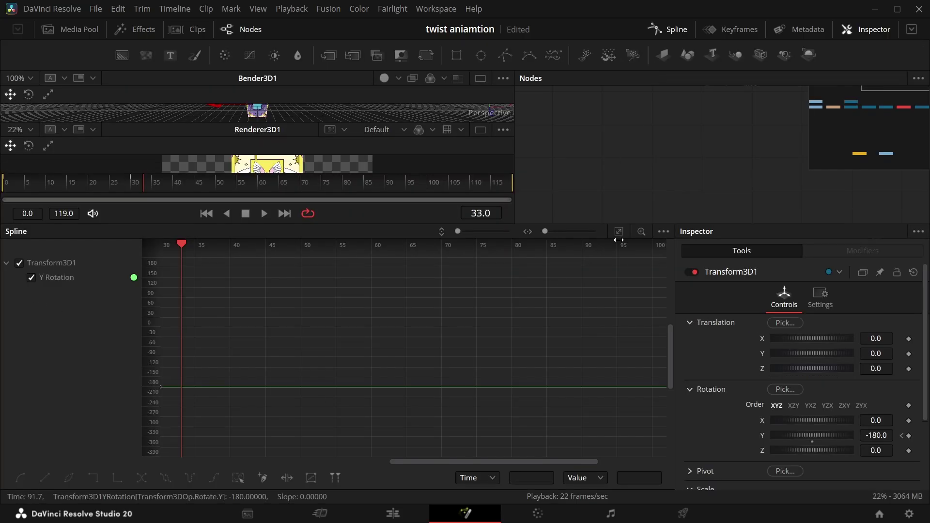
click(618, 230)
scroll(486, 309, down, 2)
key(ctrl+a)
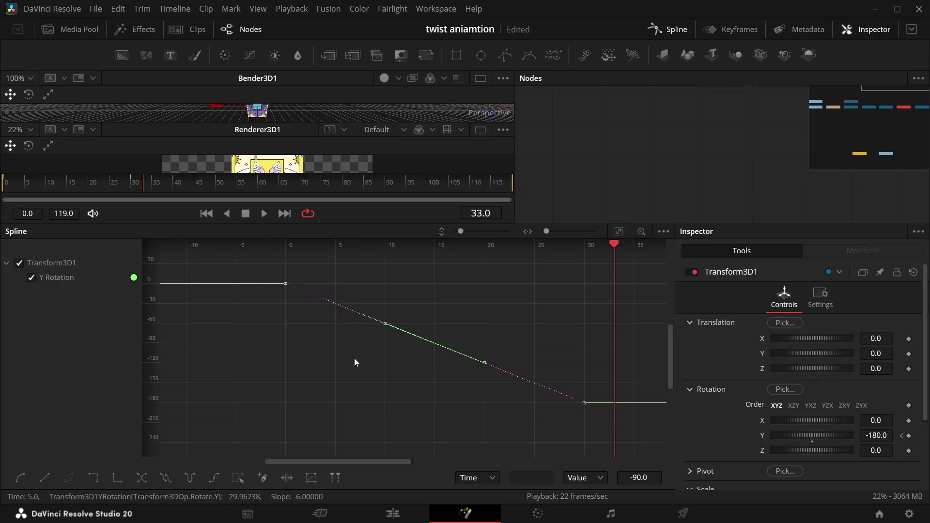
key(s)
Lengthen the frame 0 keyframe's ease handle horizontally to about frame 22 on the Y Rotation curve, and close the Spline editor.
drag(383, 285, 508, 283)
drag(333, 333, 359, 338)
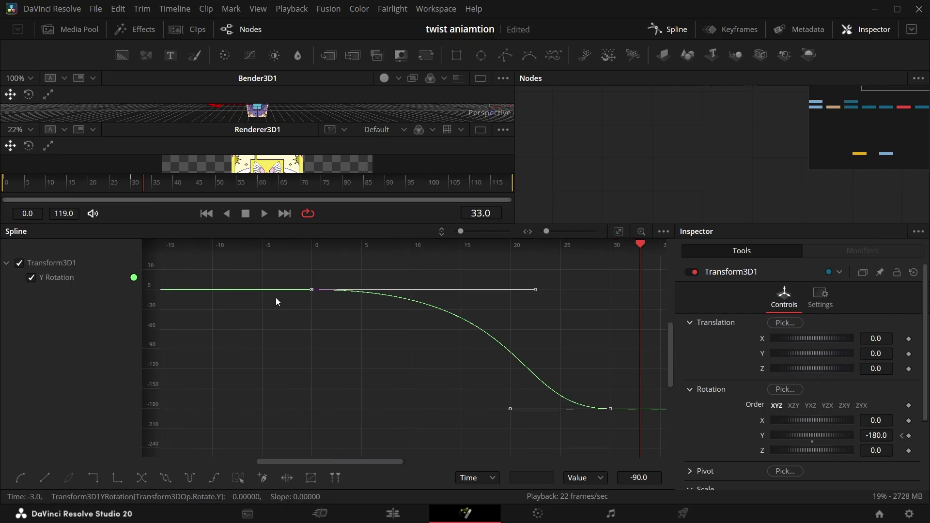
scroll(350, 312, up, 4)
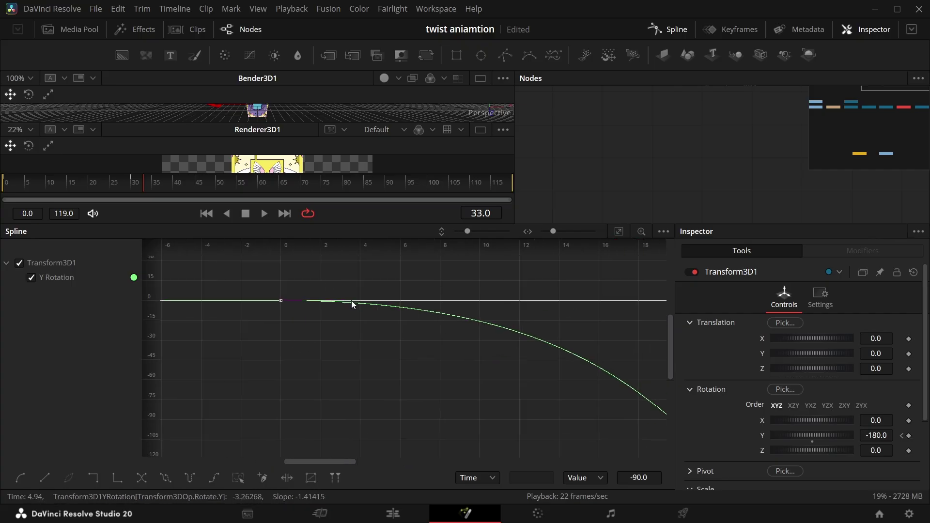
scroll(354, 313, up, 5)
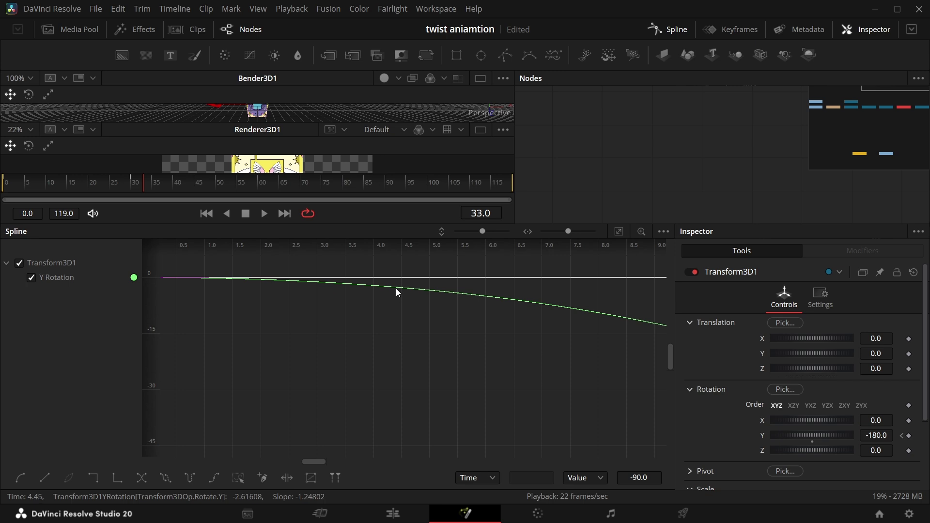
scroll(396, 292, down, 3)
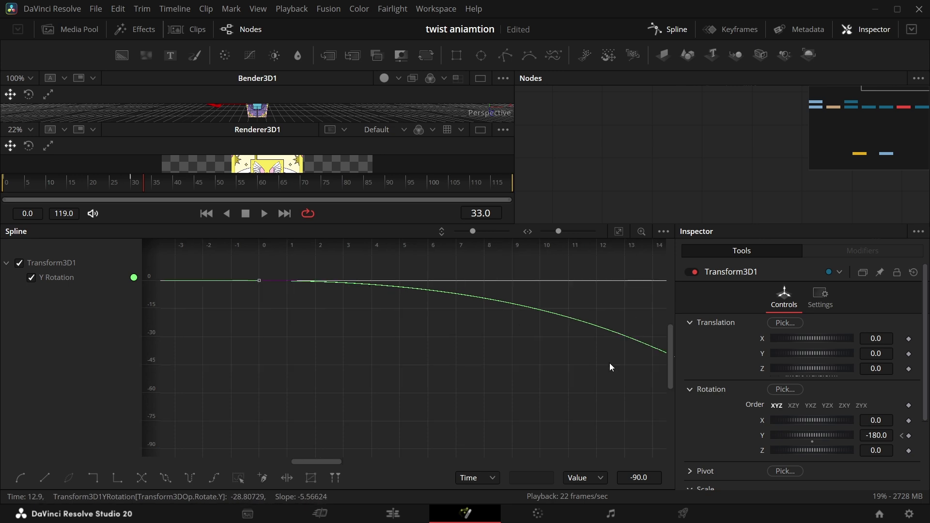
scroll(503, 317, down, 5)
scroll(417, 295, up, 3)
scroll(418, 306, up, 3)
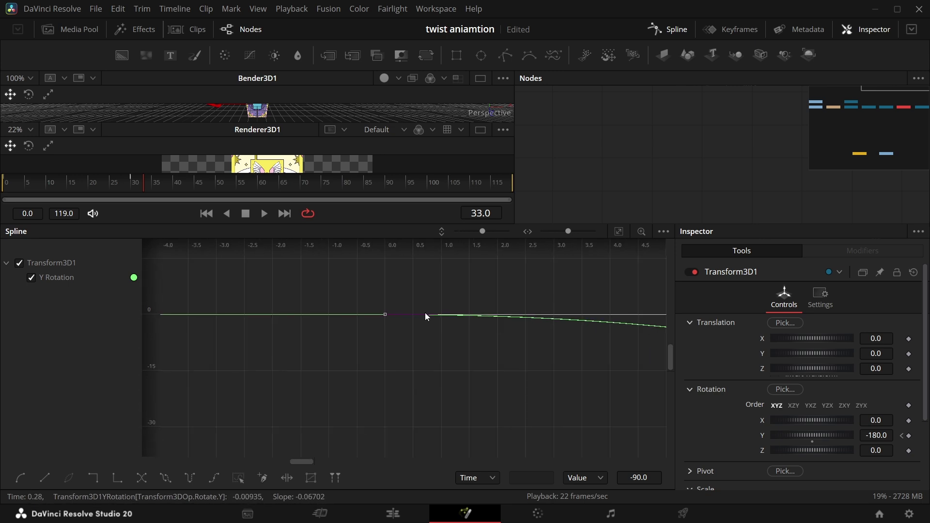
scroll(523, 316, down, 5)
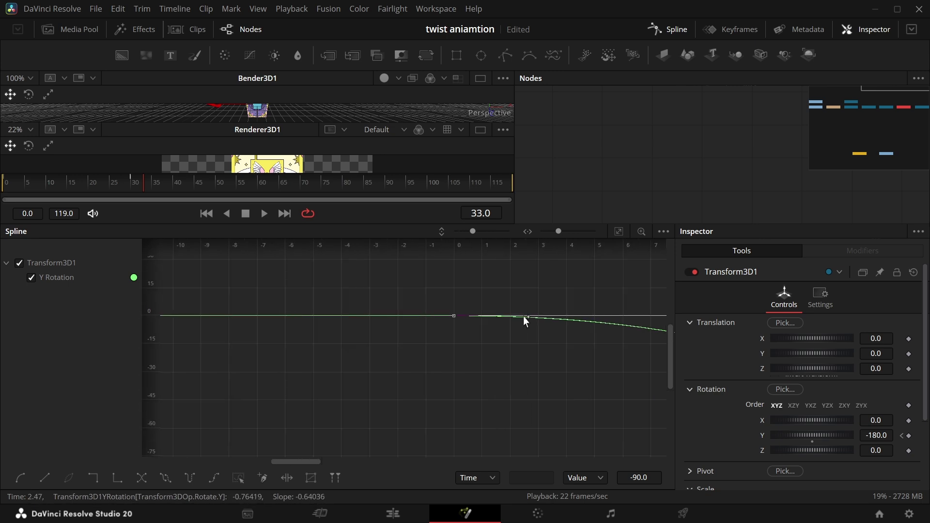
click(671, 32)
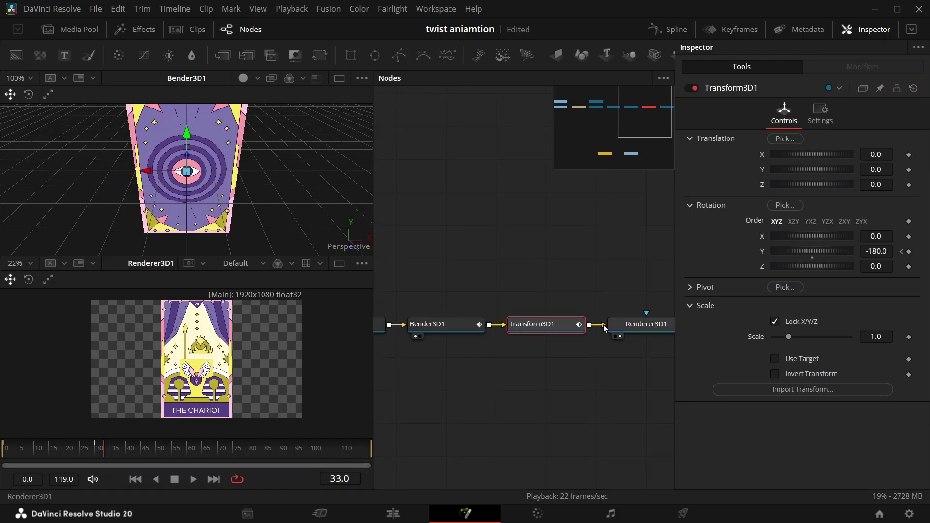
Play the rendered card animation from frame 0 to review the eased rotation.
drag(74, 452, 3, 452)
scroll(198, 357, down, 2)
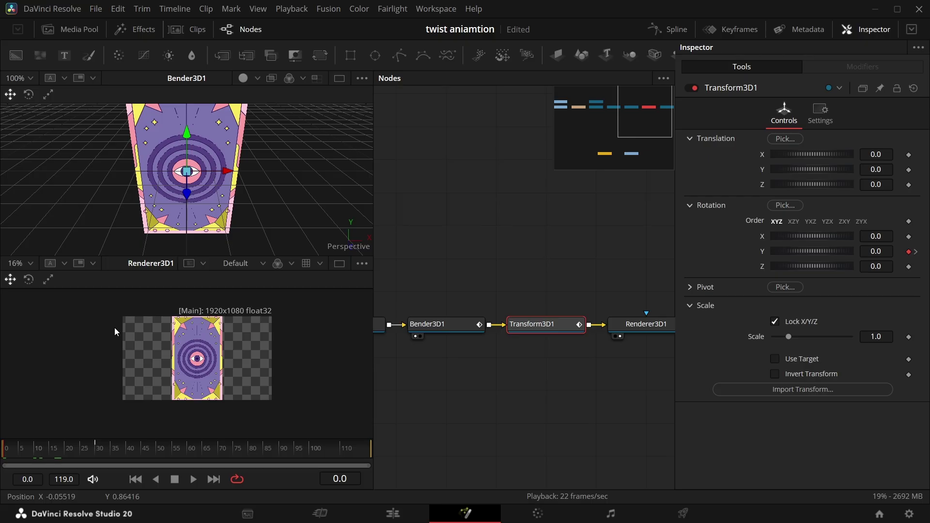
key(space)
click(1, 459)
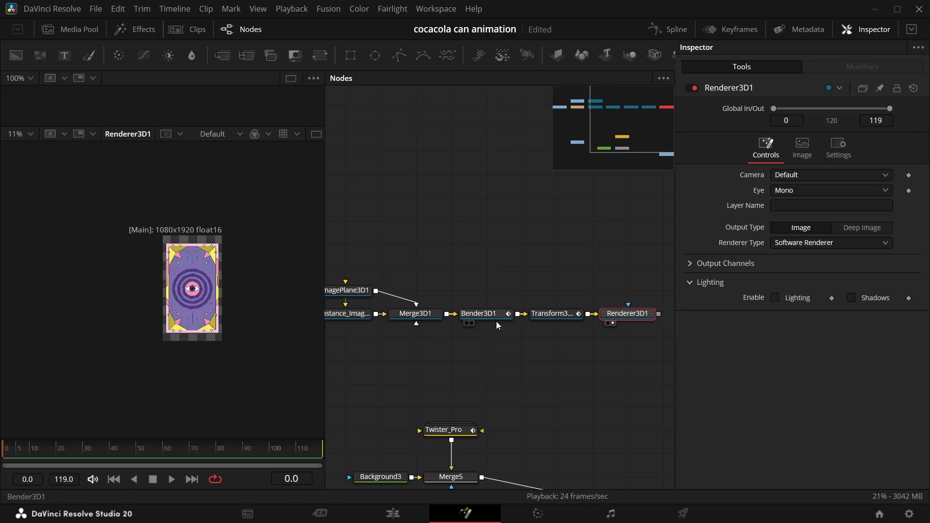
Try the Shear bender type on Bender3D1 and play the animation from frame 0.
click(494, 315)
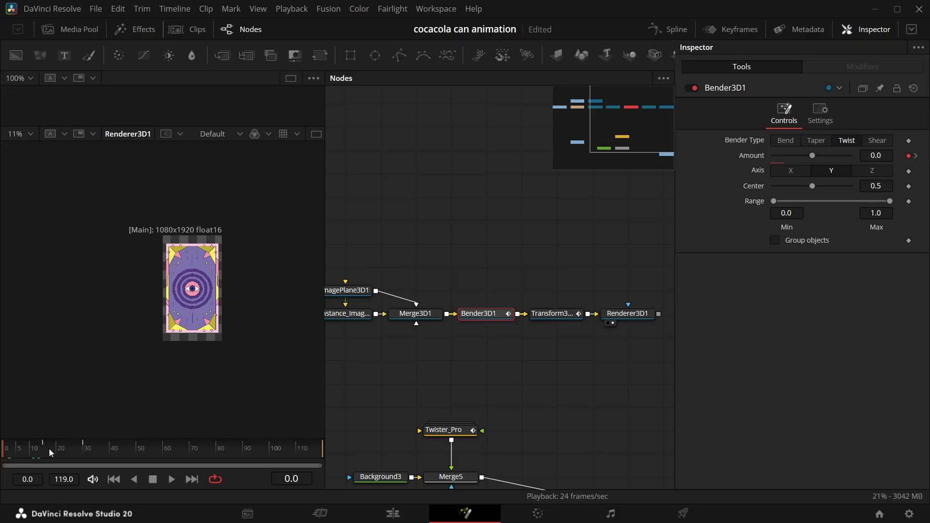
click(870, 142)
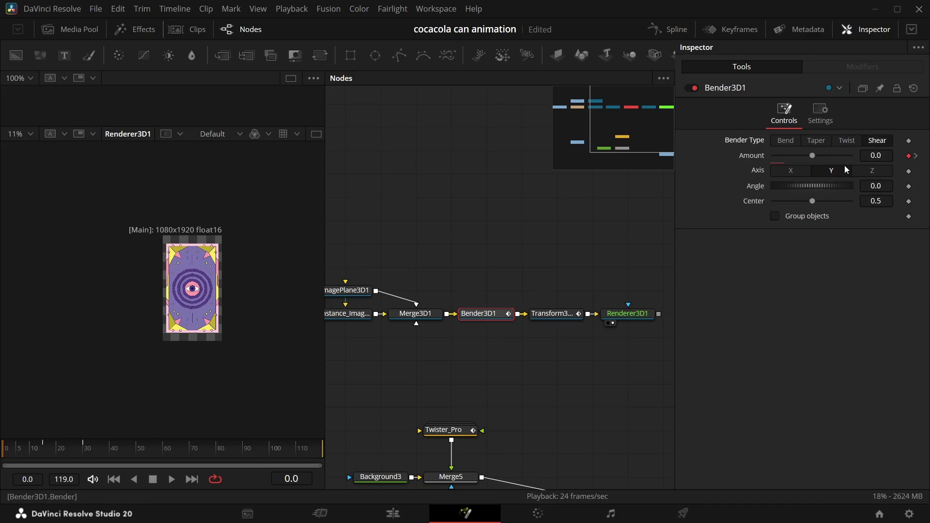
key(space)
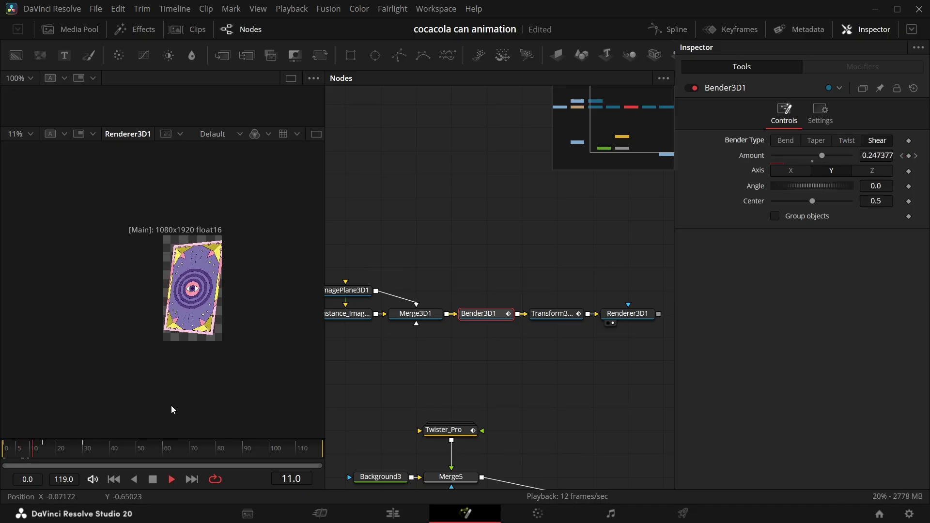
key(space)
click(5, 449)
key(space)
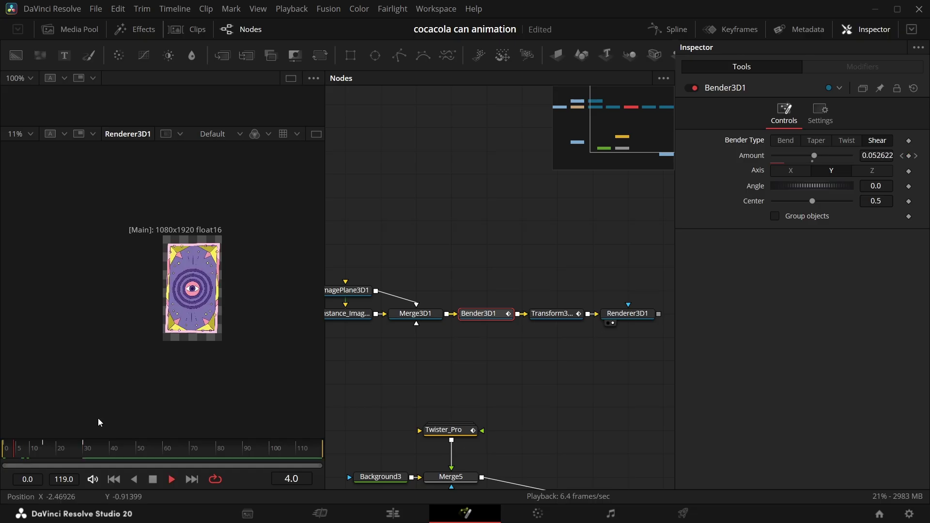
key(space)
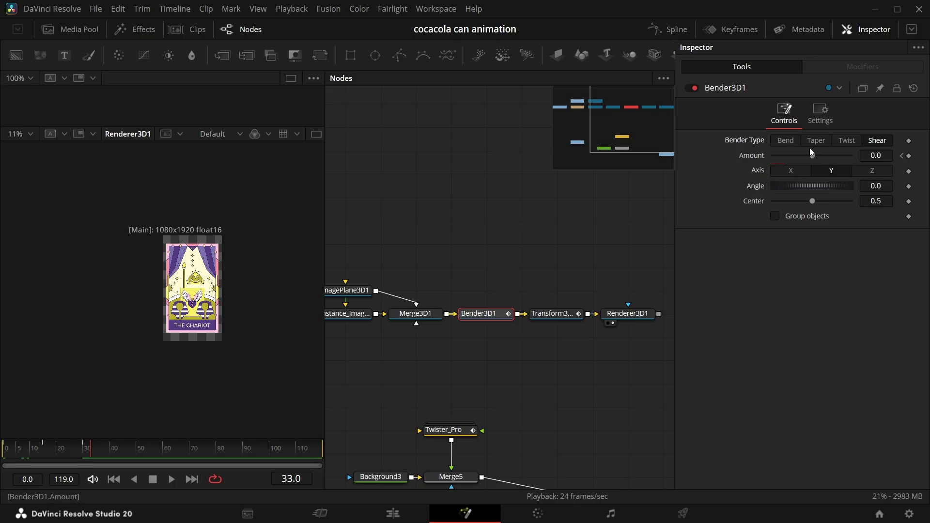
Set Bender3D1's type to Twist with an amount of 0.472 on frame 33, and display the node in the second viewer.
click(845, 141)
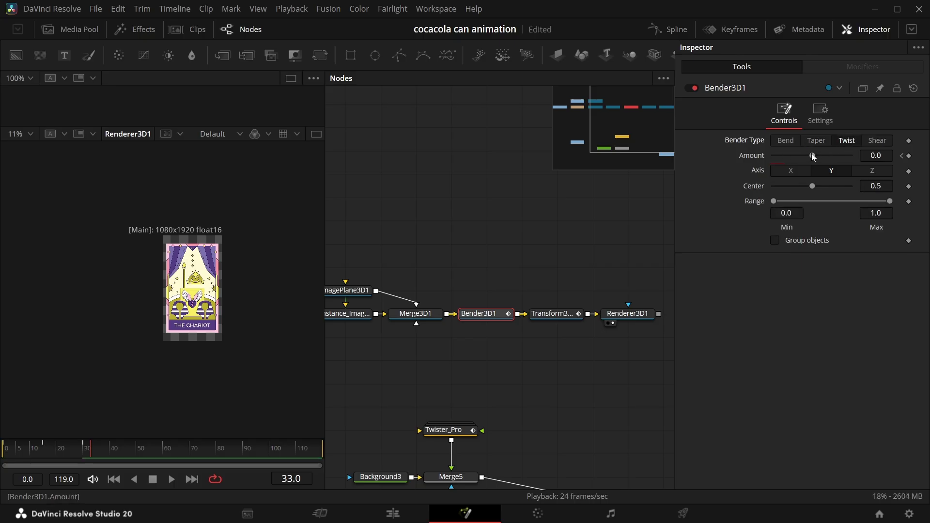
drag(813, 156, 830, 156)
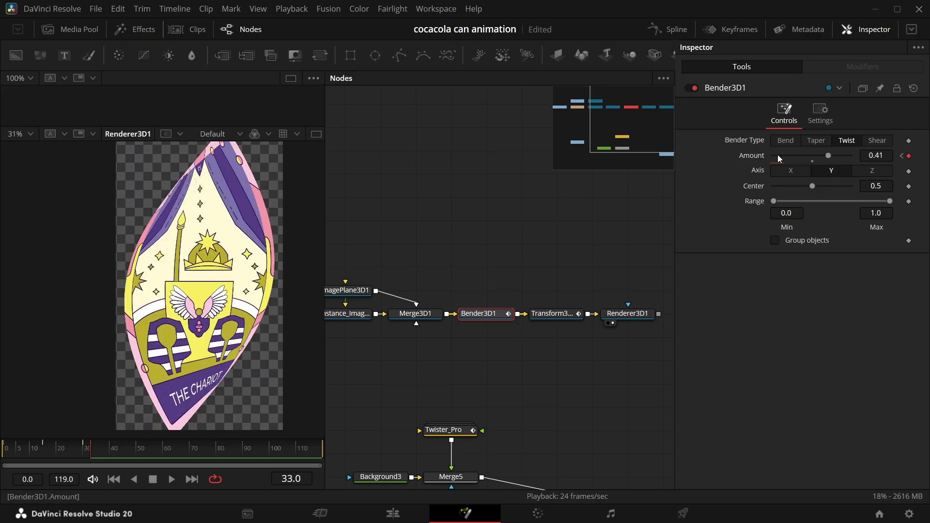
drag(471, 318, 225, 382)
right_click(225, 384)
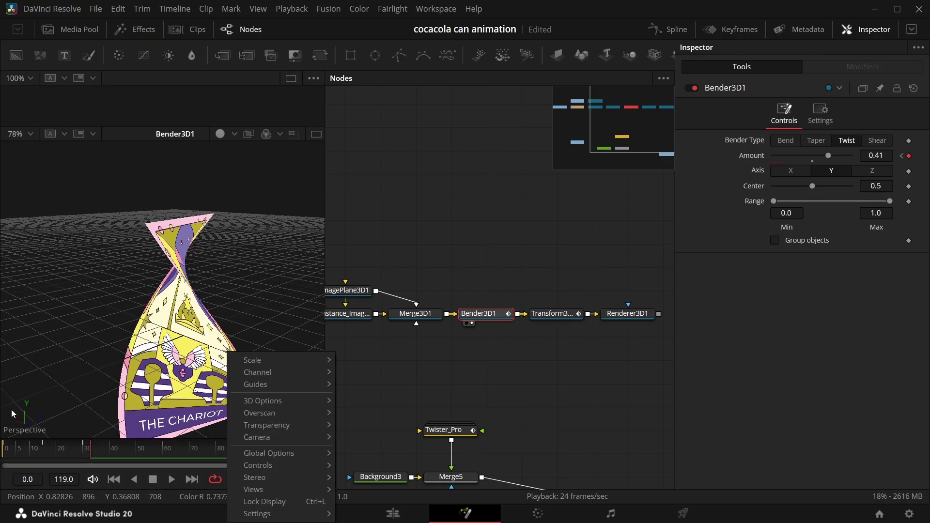
click(25, 403)
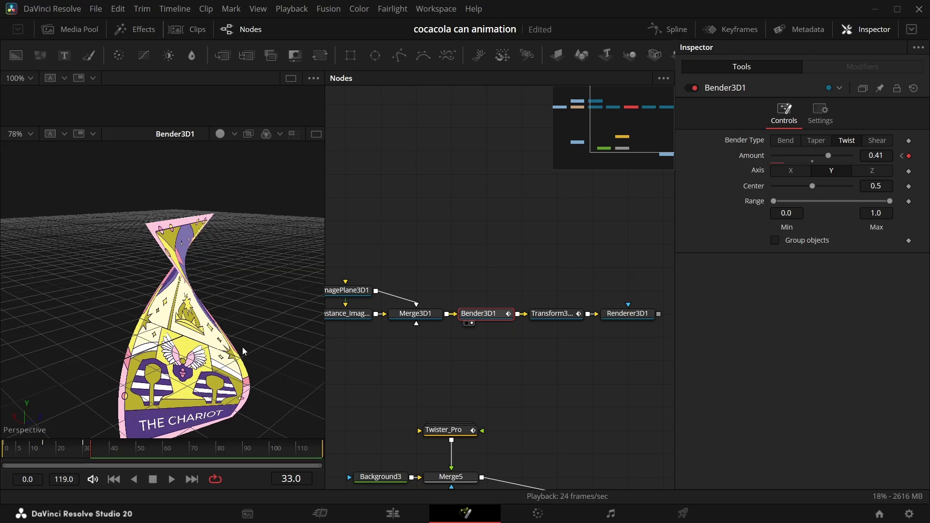
drag(242, 347, 275, 330)
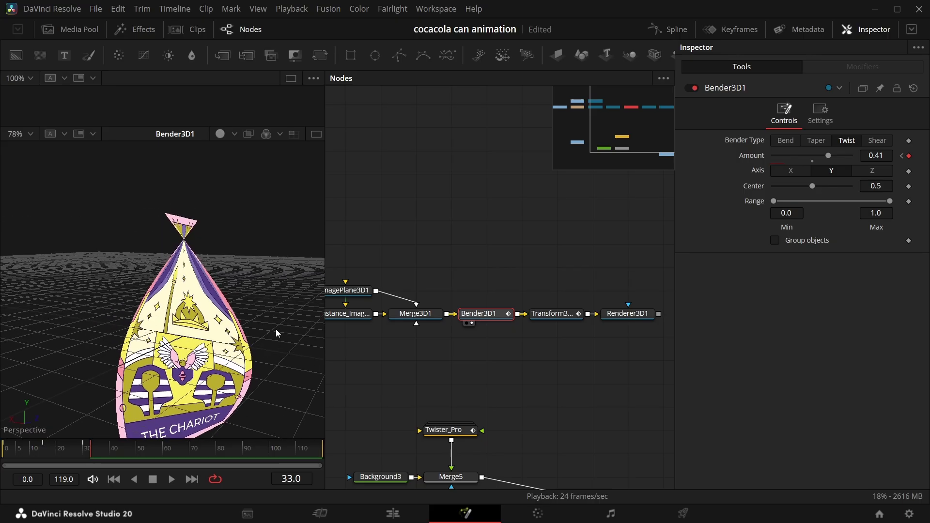
drag(876, 156, 906, 156)
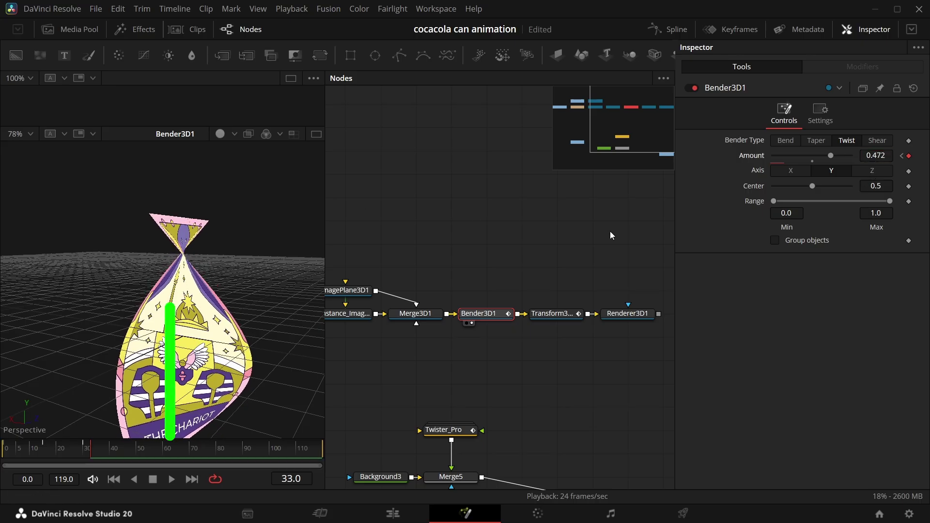
Try the X twist axis on Bender3D1, set the axis to Z, and inspect the card from several angles at frame 22.
click(790, 171)
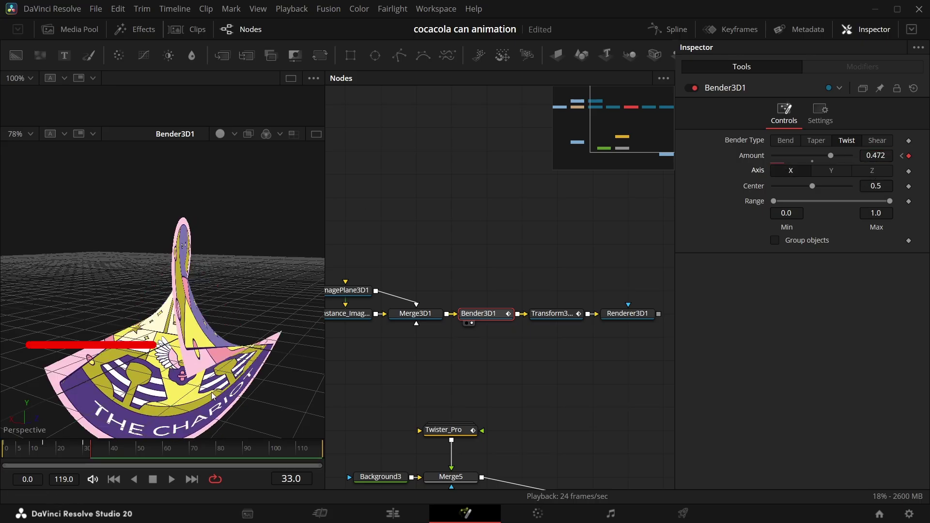
drag(166, 352, 182, 429)
click(866, 172)
drag(36, 453, 66, 451)
drag(237, 362, 128, 354)
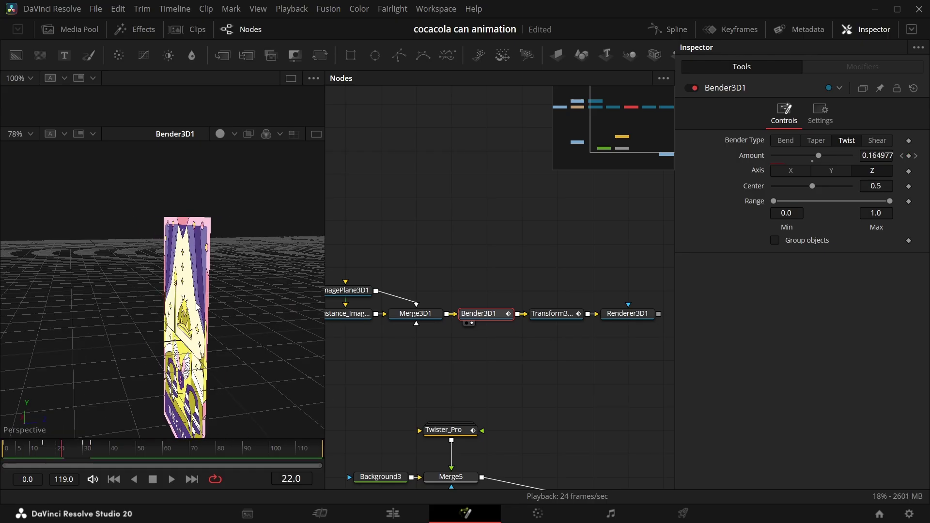
drag(232, 337, 307, 336)
Detach Bender3D1 from Merge3D1 and feed it a new Shape 3D cube with width 0.12, height 0.15 and depth 1.0.
drag(541, 320, 576, 243)
drag(525, 269, 521, 281)
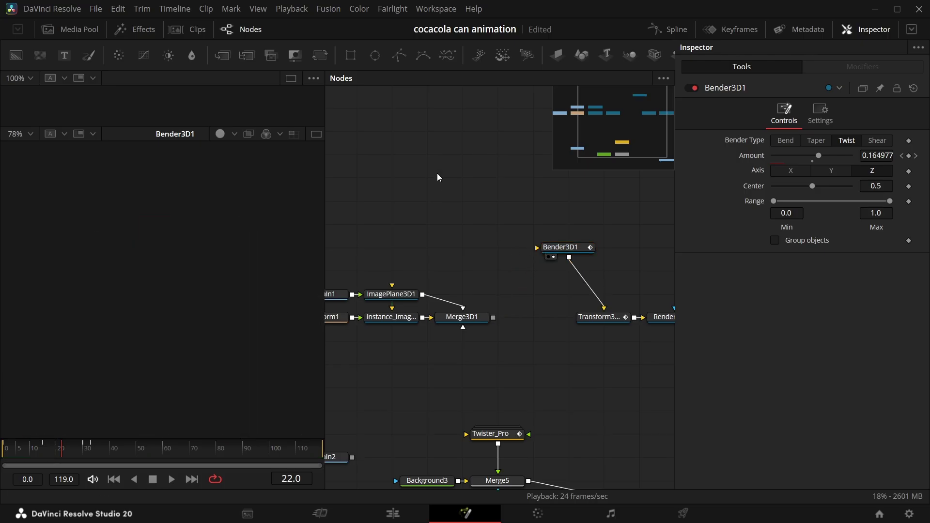
key(shift+space)
text(sahpe)
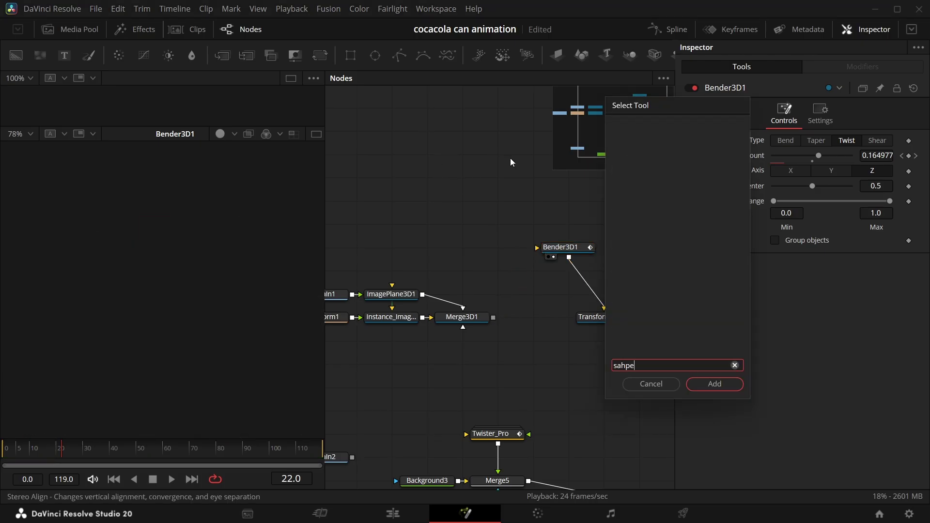
key(Escape)
key(shift+space)
text(shap)
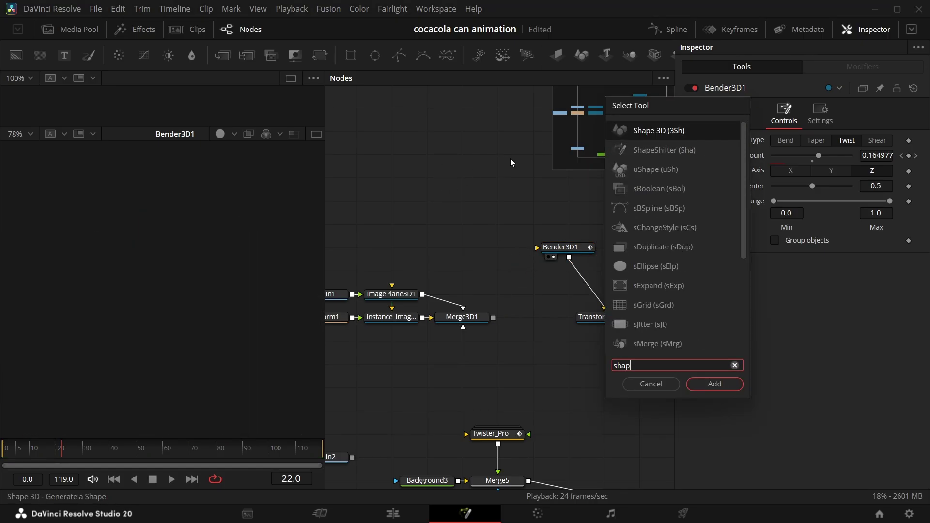
key(Return)
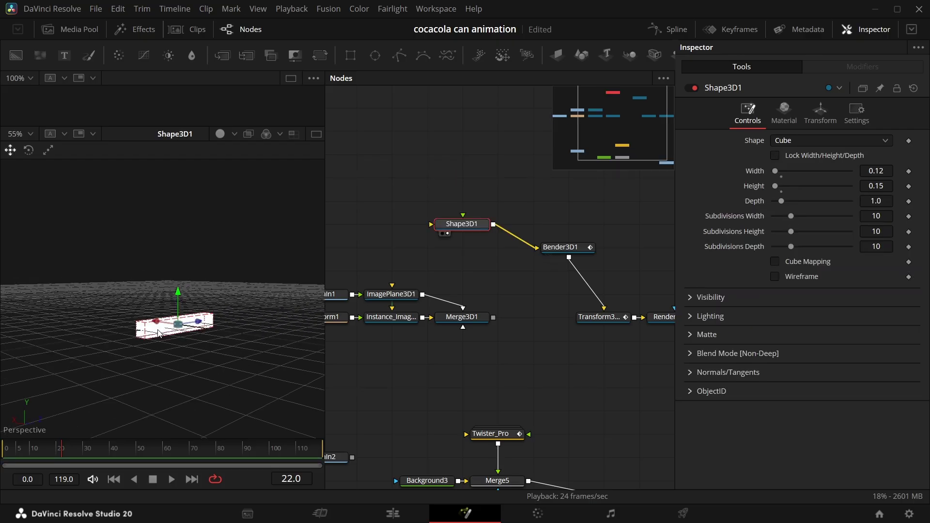
Display Bender3D1 in the second viewer to examine the twisted bar from several angles, and save the project.
click(553, 257)
drag(225, 293, 200, 412)
right_click(201, 412)
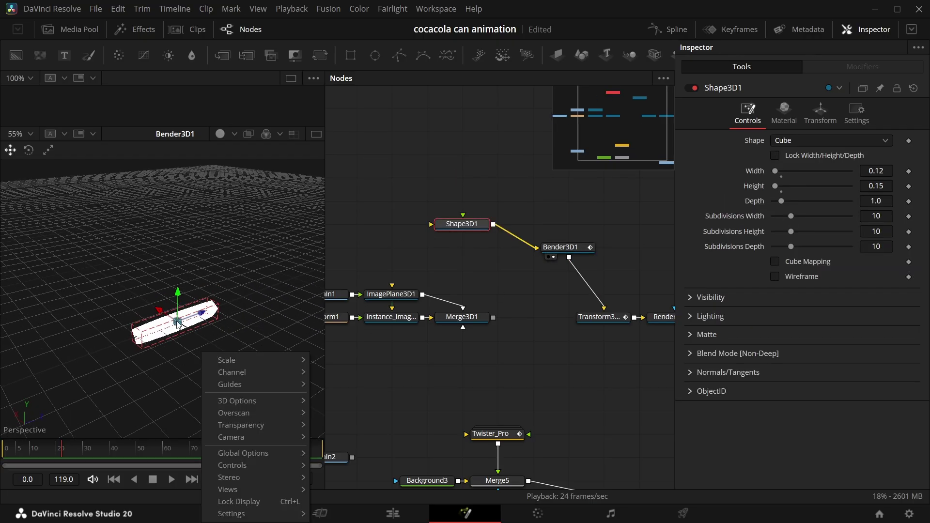
click(170, 348)
scroll(171, 349, up, 3)
drag(202, 378, 226, 337)
right_click(227, 336)
drag(188, 388, 344, 367)
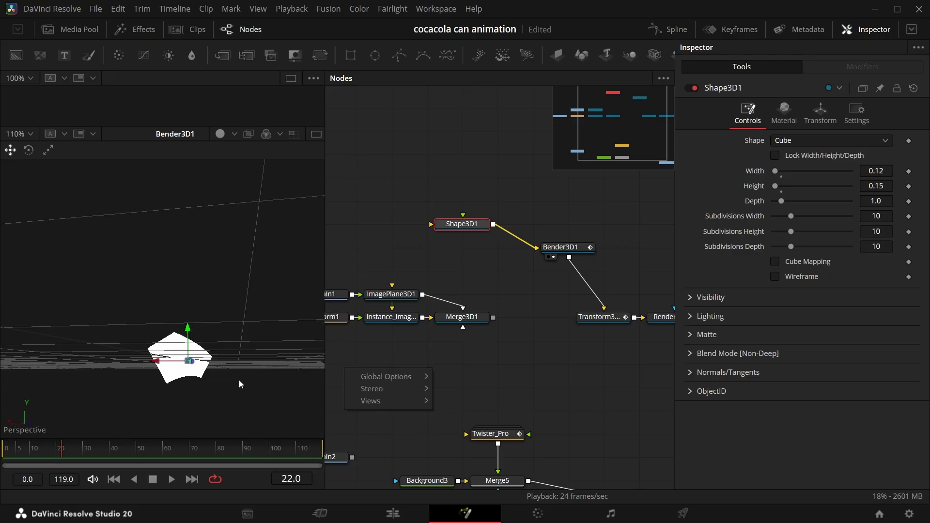
right_click(254, 375)
click(806, 169)
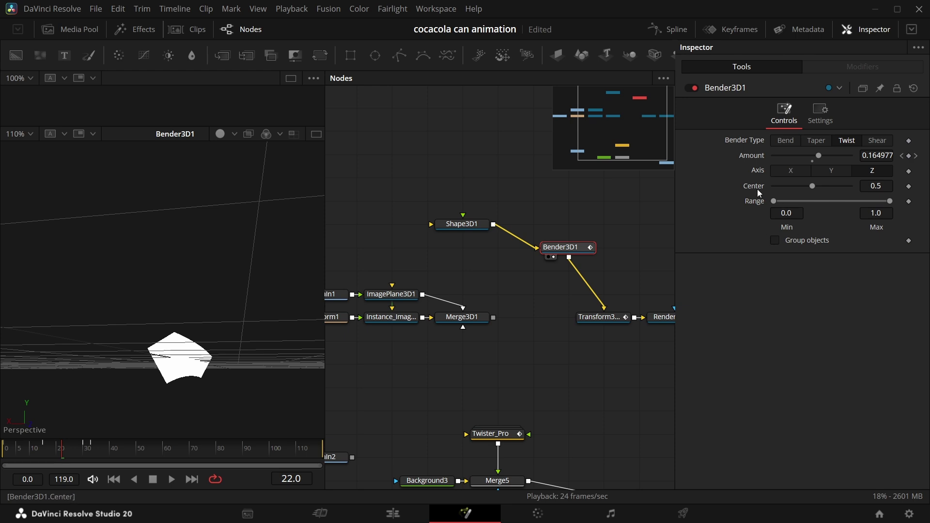
key(ctrl+s)
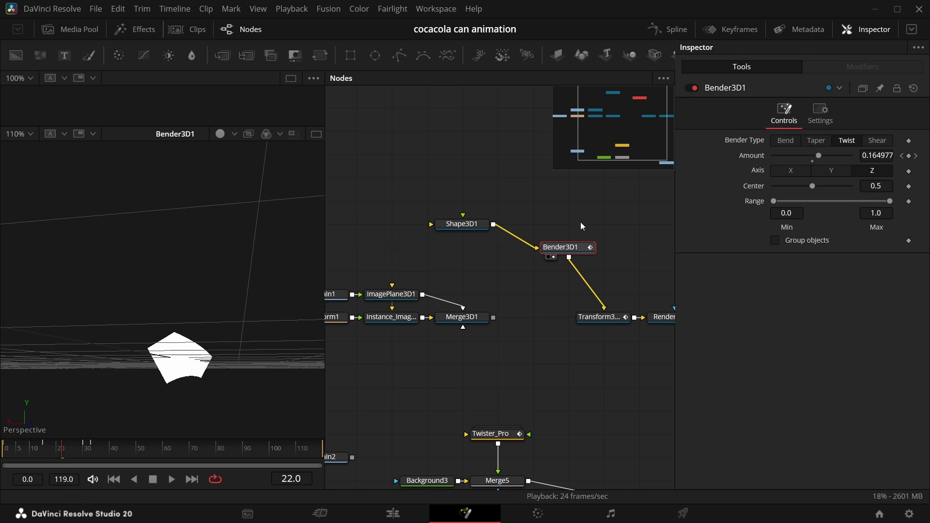
Reconnect Merge3D1 to Bender3D1 in place of Shape3D1 and display Renderer3D1 in the second viewer.
click(529, 239)
drag(493, 317, 527, 294)
drag(655, 328, 252, 310)
drag(464, 330, 520, 349)
drag(518, 311, 558, 321)
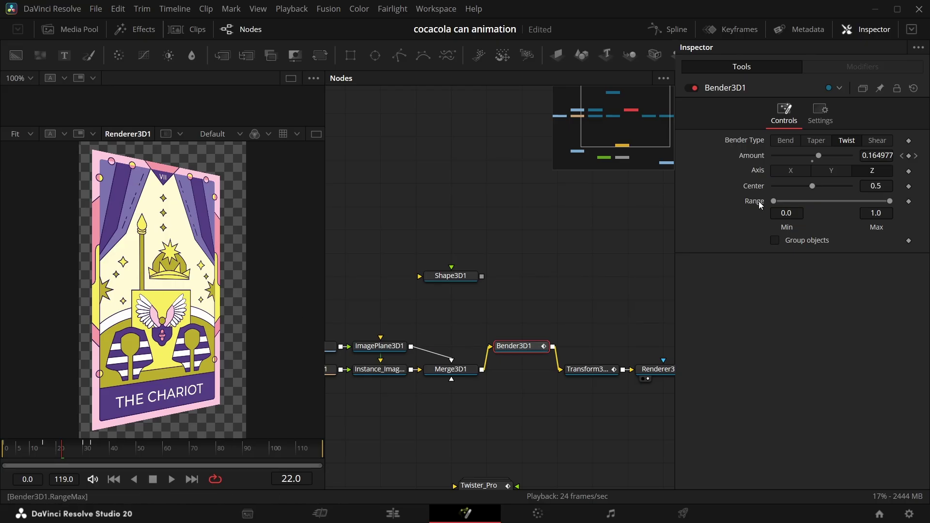
Set Bender3D1's Center to 1.0.
drag(812, 186, 877, 192)
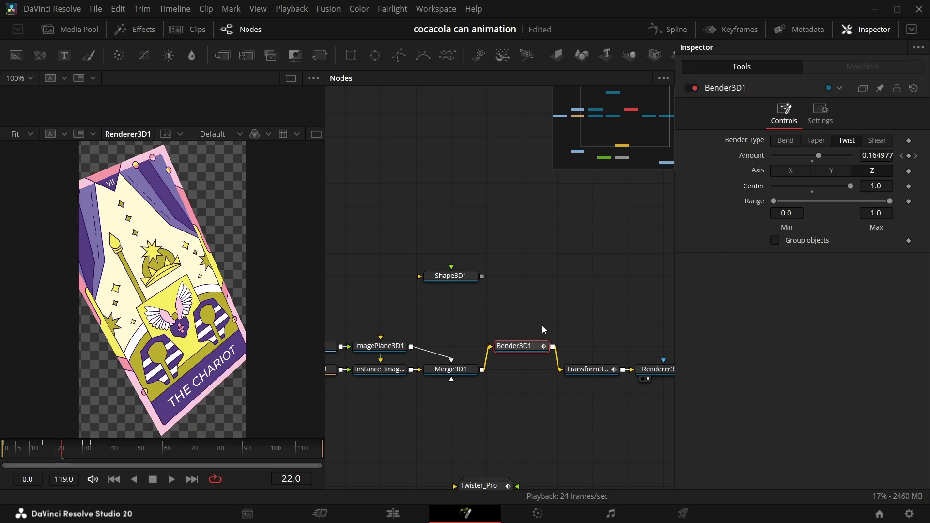
Twist Bender3D1 about the Y axis, with Amount 0.423 at frame 46 and Center reset to 0.5.
click(833, 171)
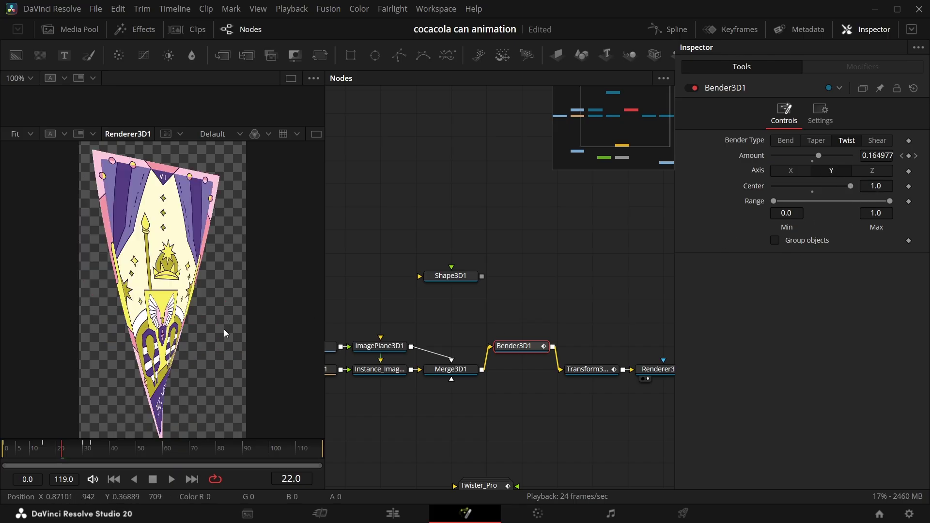
click(915, 156)
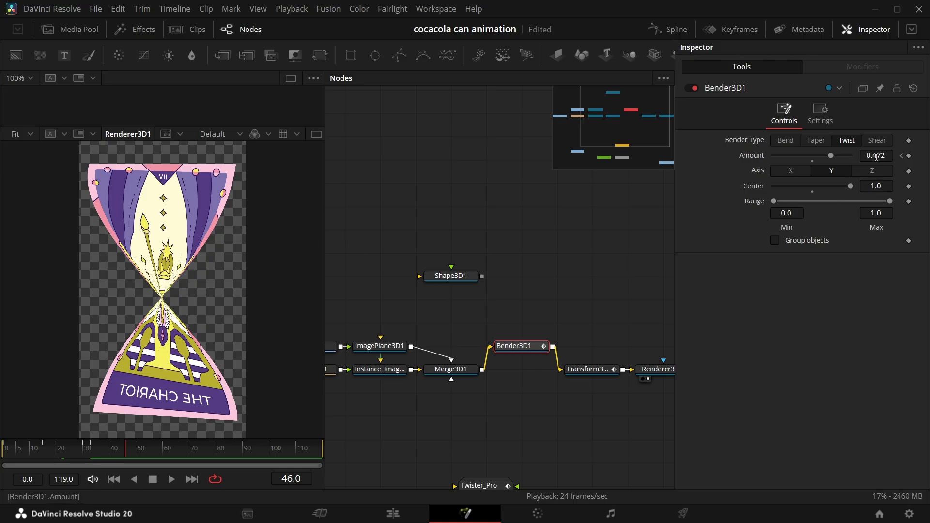
mouse_move(876, 157)
mouse_down()
mouse_move(825, 157)
mouse_move(862, 156)
mouse_move(762, 178)
mouse_move(874, 156)
mouse_move(864, 157)
mouse_up()
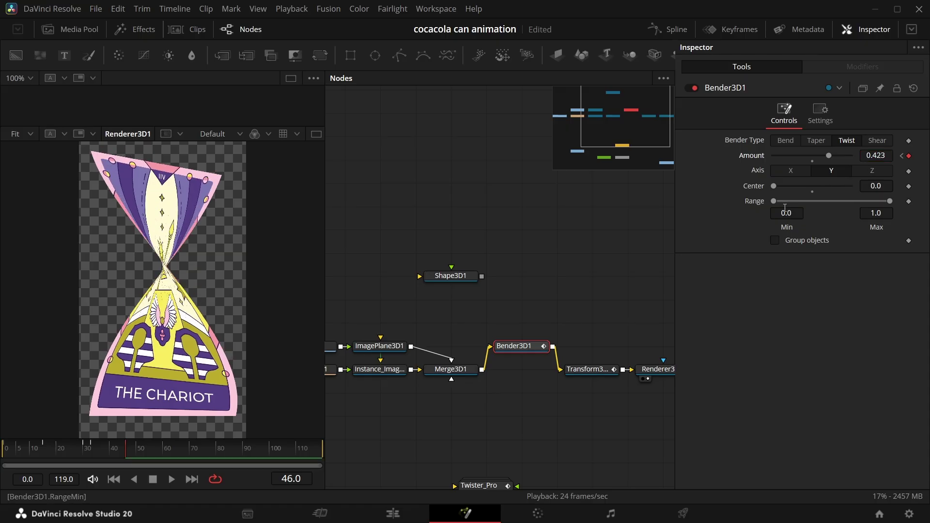
click(812, 191)
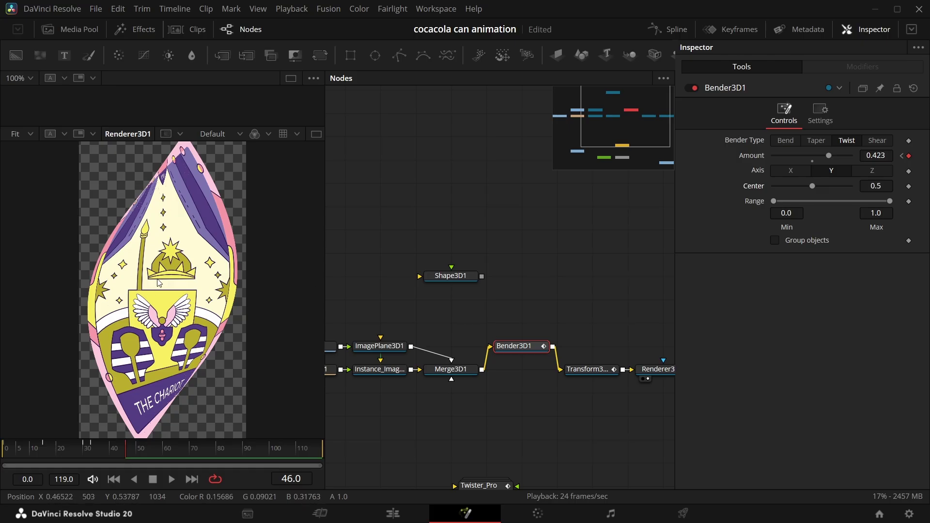
Scrub back to the early frames and play the card's Y-axis twist to review the motion.
click(38, 453)
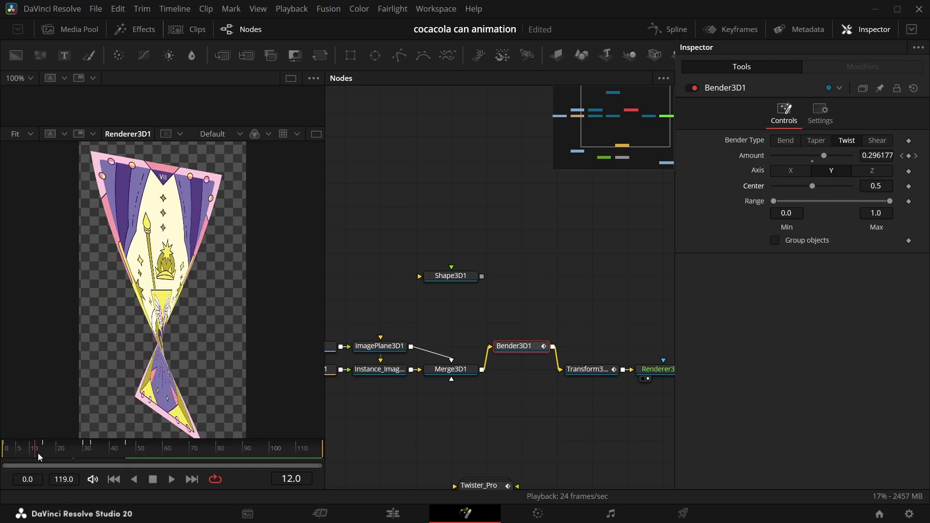
key(space)
drag(98, 440, 51, 452)
key(space)
key(space)
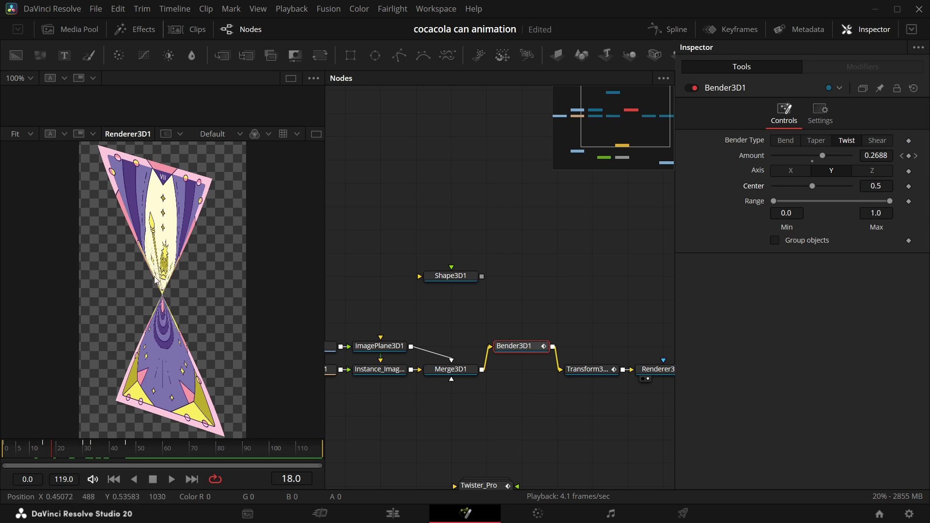
Display Bender3D1 in the second viewer and examine the twisted card from the side.
drag(505, 340, 207, 330)
drag(256, 361, 326, 402)
right_click(326, 401)
click(379, 369)
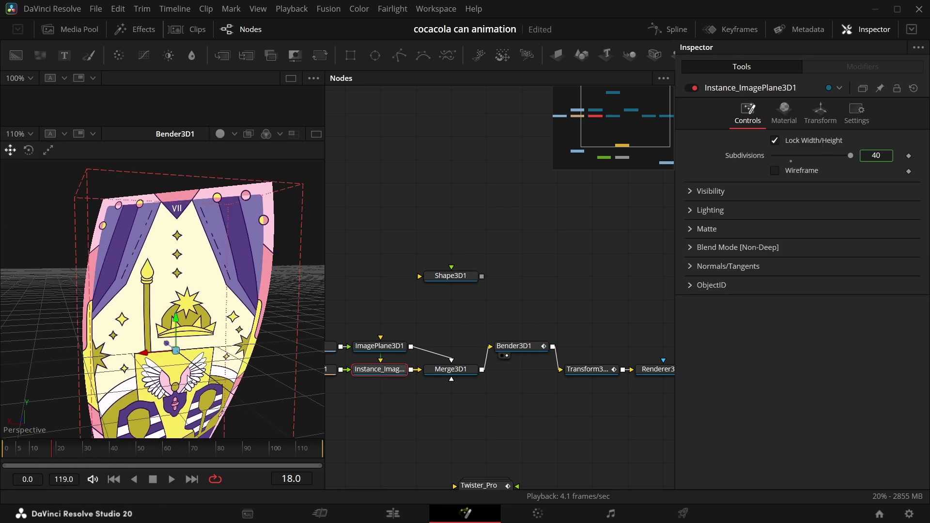
drag(272, 342, 425, 352)
right_click(161, 353)
click(148, 357)
scroll(148, 357, down, 3)
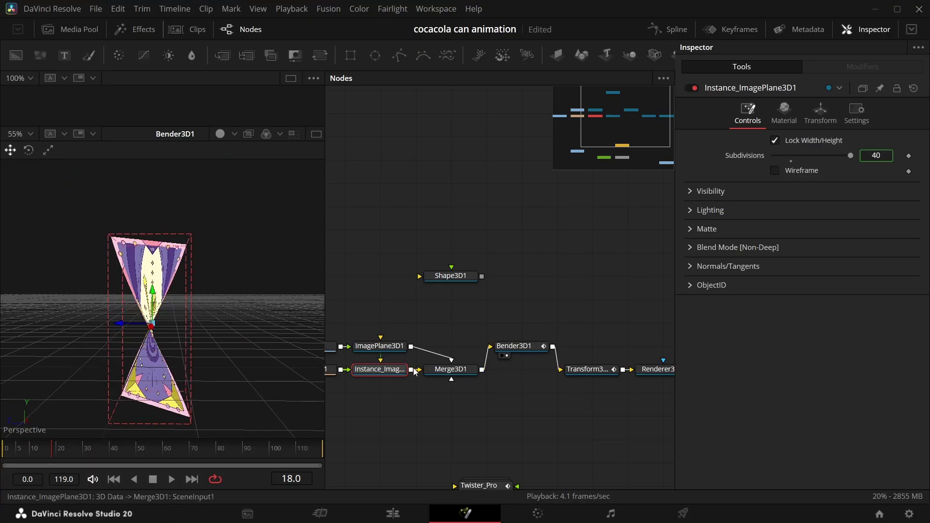
Try raising Bender3D1's Range minimum to 0.406, and return it to 0.0.
click(514, 346)
drag(565, 284, 461, 278)
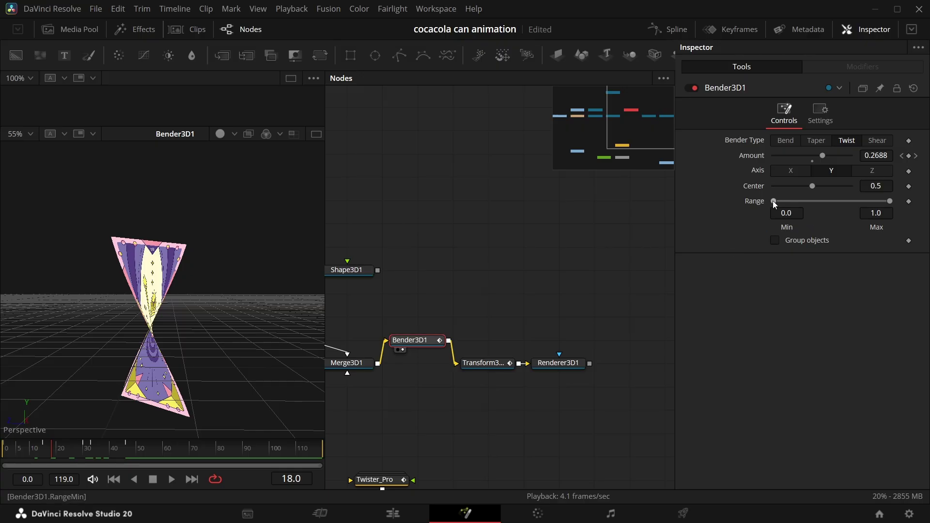
drag(774, 202, 815, 209)
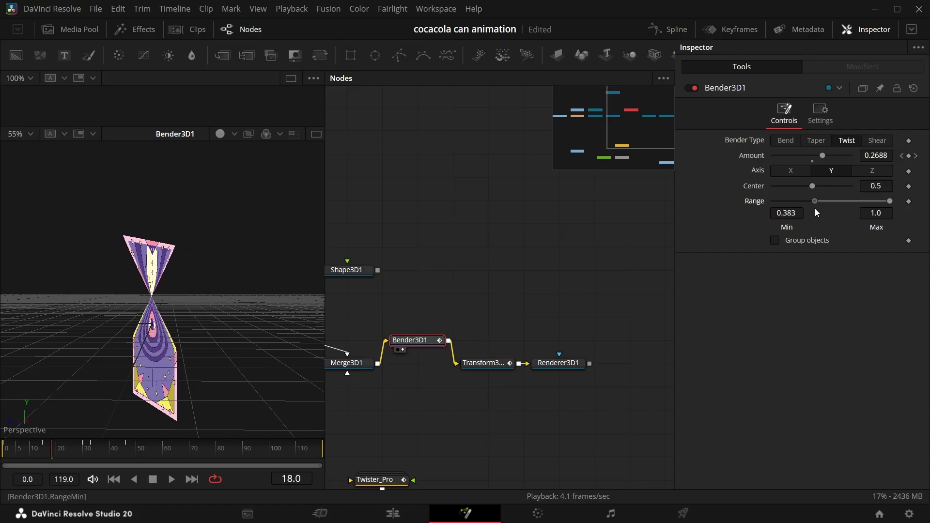
drag(817, 212, 818, 208)
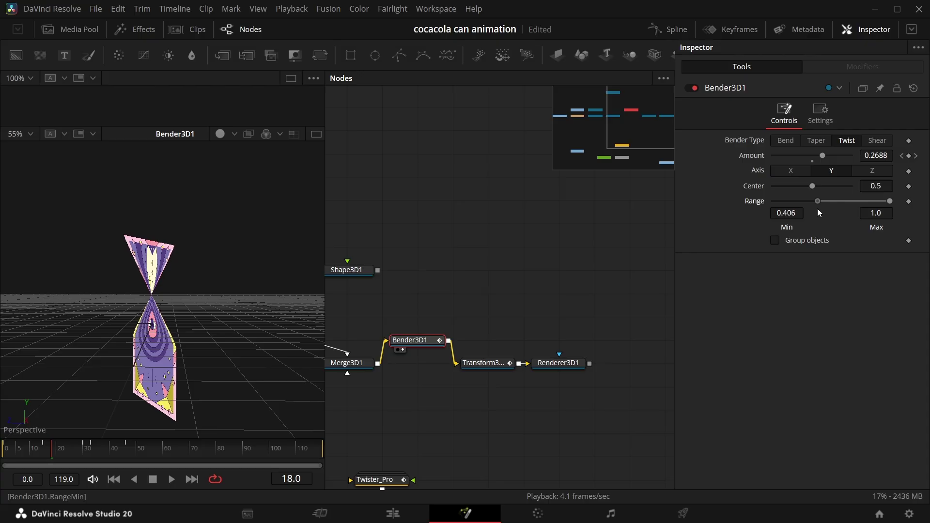
drag(817, 208, 762, 213)
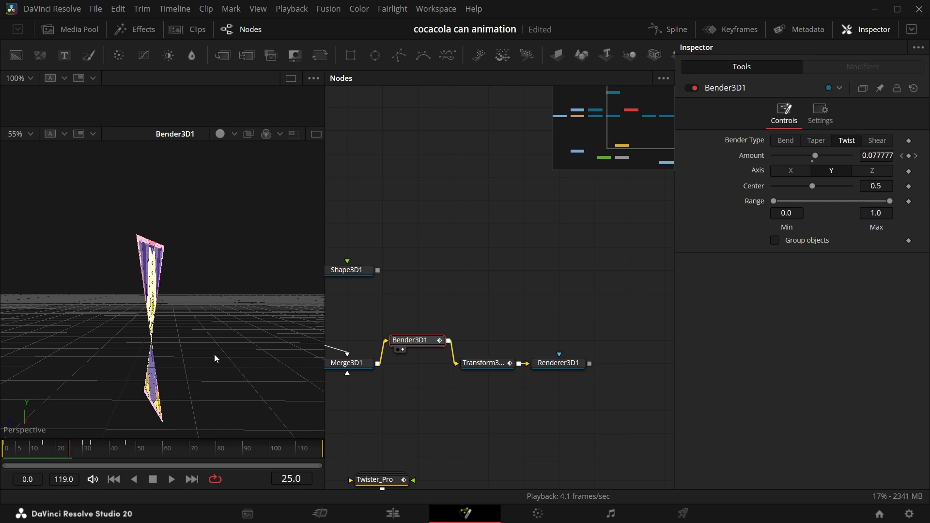
Test Bender3D1's Range minimum at 0.444 with Amount 0.59 at frame 55, and return the minimum to 0.0.
drag(214, 357, 160, 364)
drag(774, 201, 821, 212)
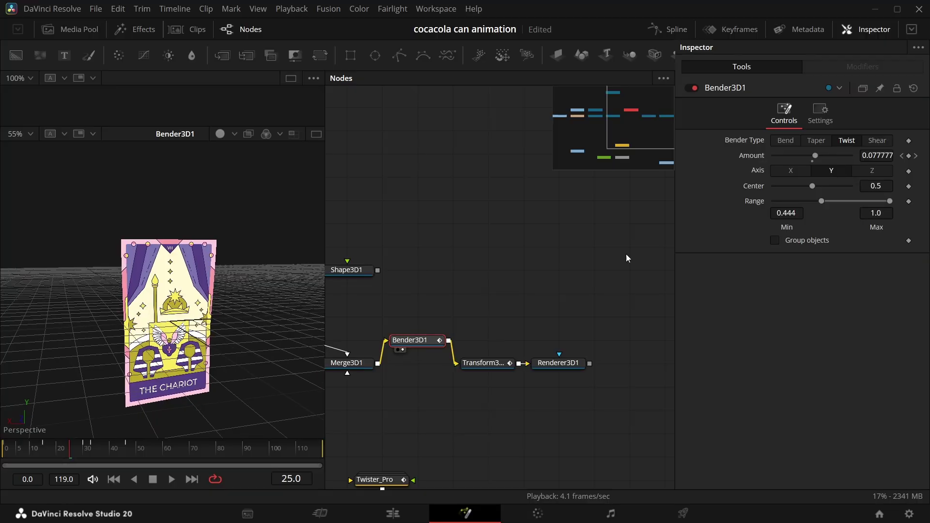
drag(115, 446, 149, 447)
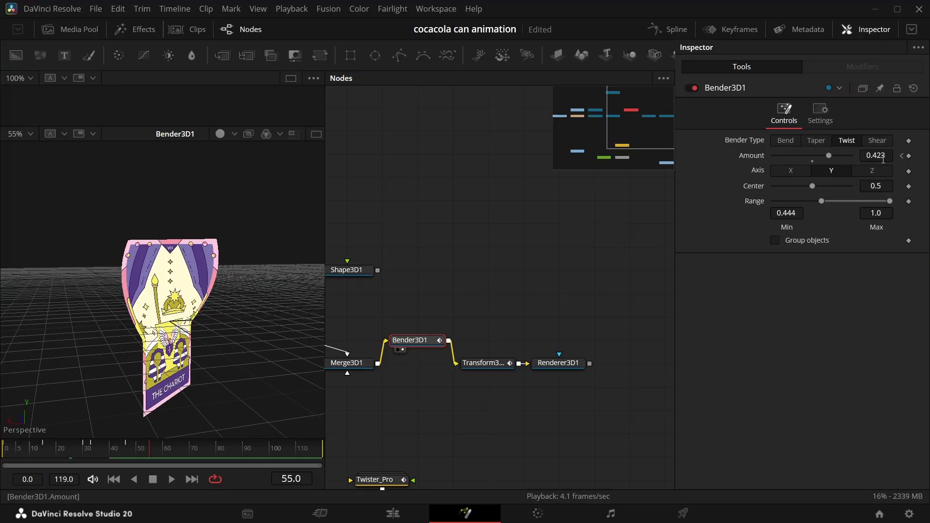
drag(883, 159, 911, 159)
drag(828, 199, 667, 207)
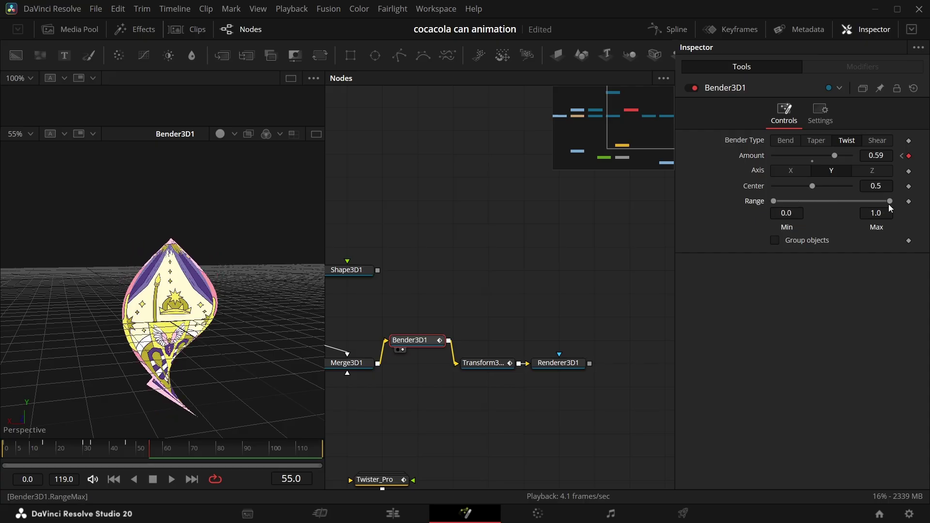
Set Bender3D1's Range maximum to 0.494 and its Amount to 0.72 at frame 55, and save the project.
drag(889, 204, 834, 204)
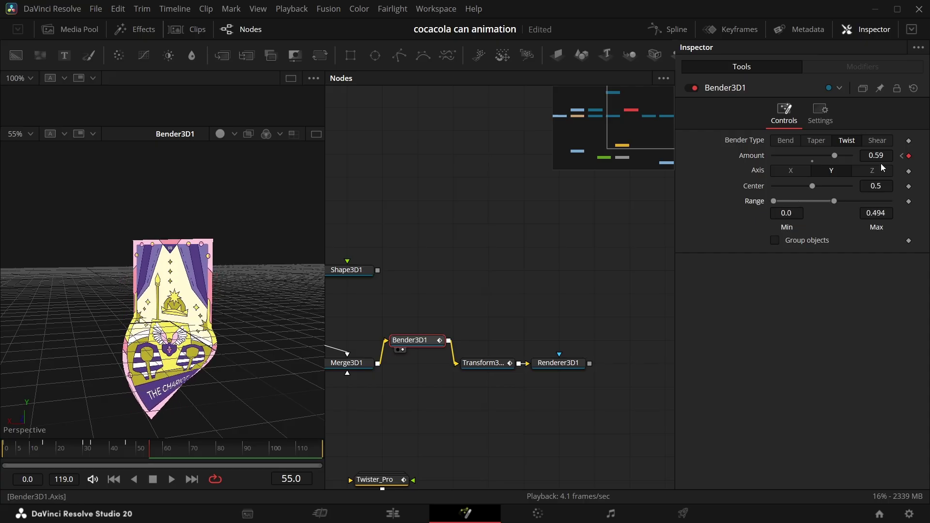
drag(880, 157, 895, 156)
drag(146, 388, 487, 342)
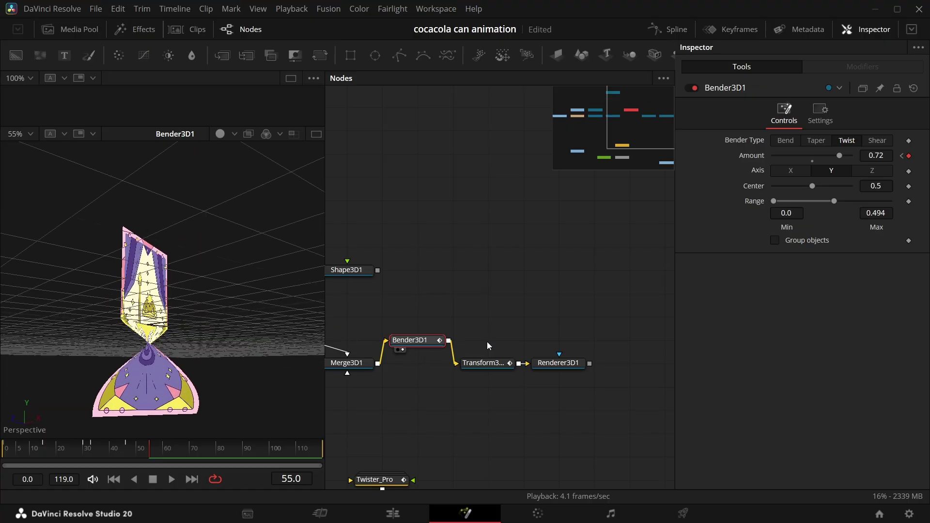
right_click(480, 361)
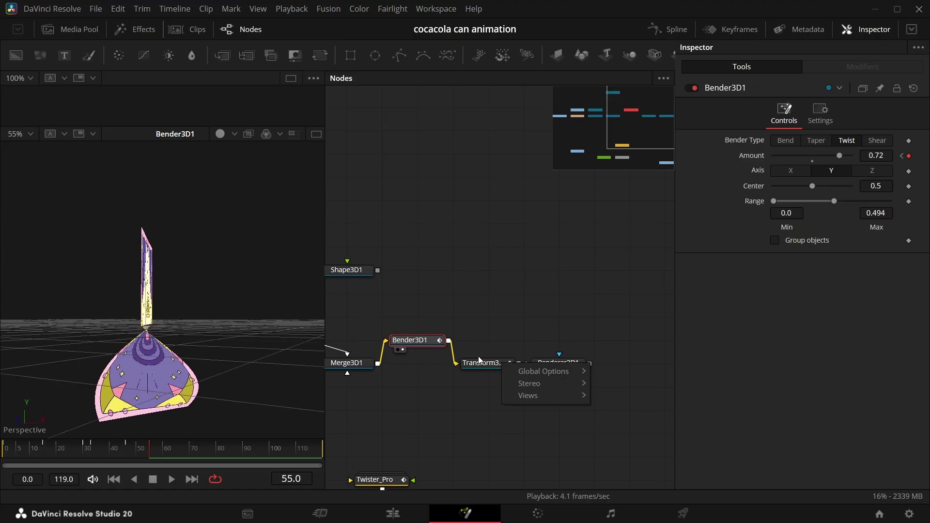
click(444, 343)
Examine the Twister_Pro node and its connection to Merge5 in the node graph.
scroll(490, 294, down, 4)
scroll(456, 307, up, 4)
drag(353, 264, 474, 323)
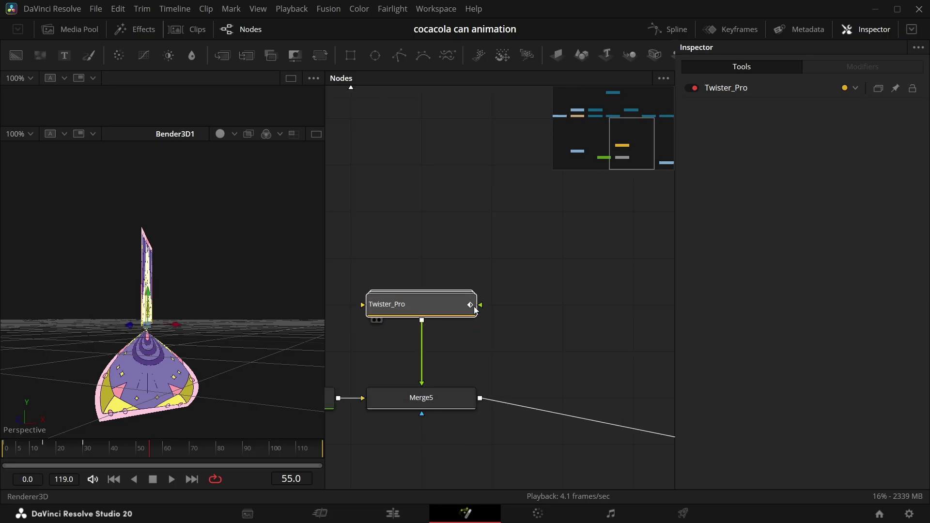
scroll(474, 310, down, 4)
drag(475, 229, 504, 357)
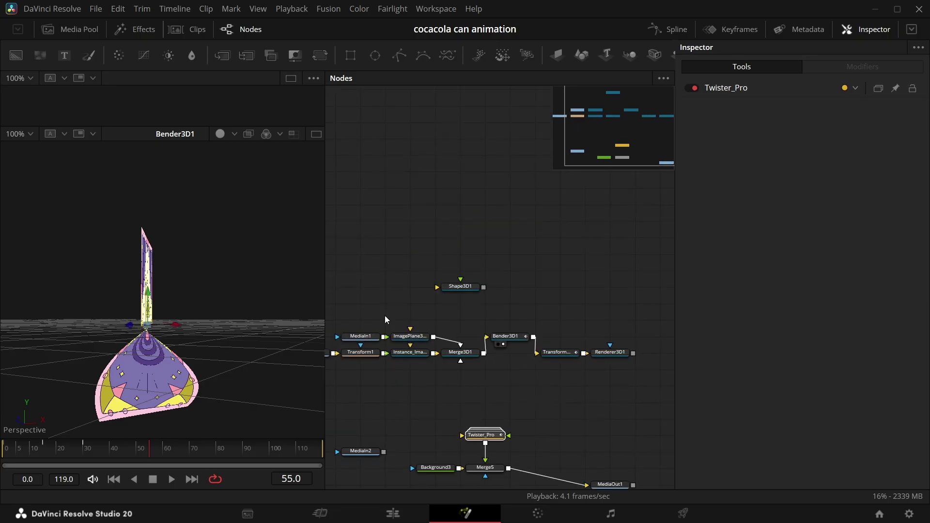
Select the card's node chain through Renderer3D1 and look through its macro options without choosing one.
drag(369, 312, 603, 364)
right_click(558, 348)
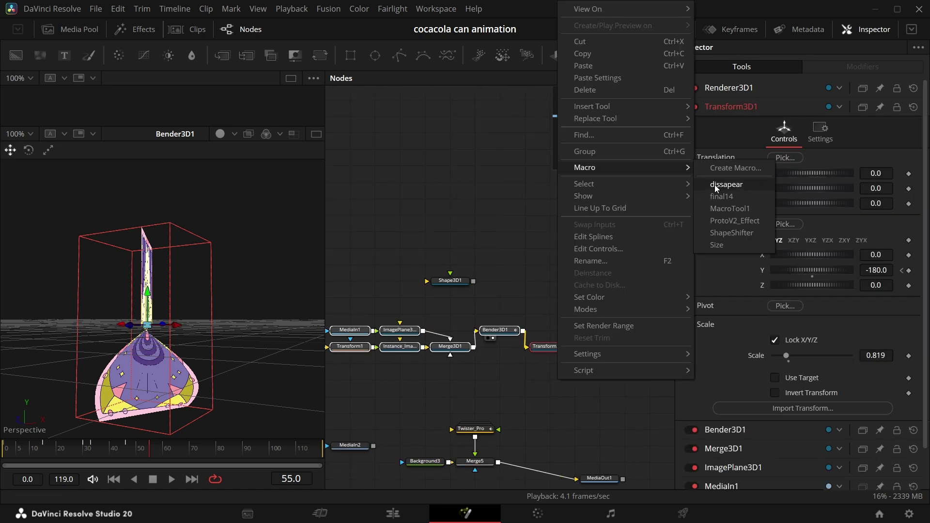
click(463, 267)
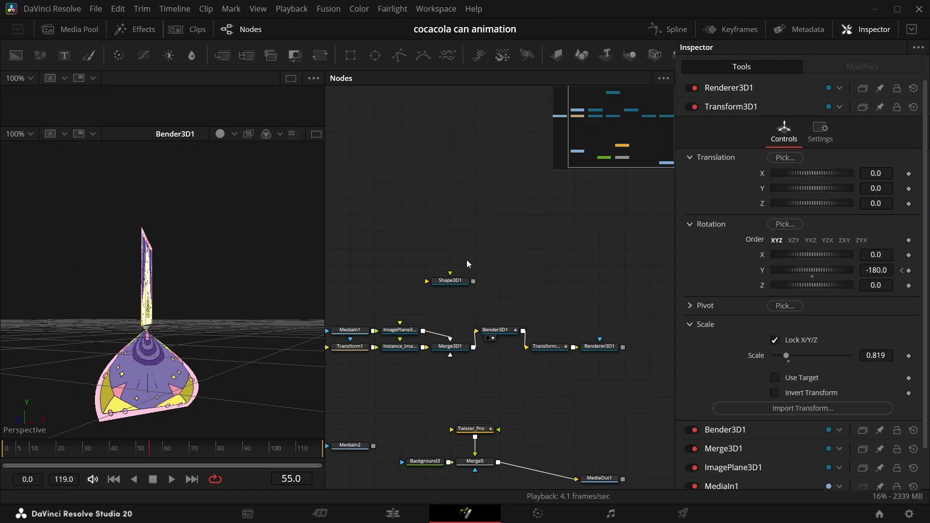
Move the Shape3D1 node farther above the card's node chain and review the whole graph.
scroll(465, 280, up, 2)
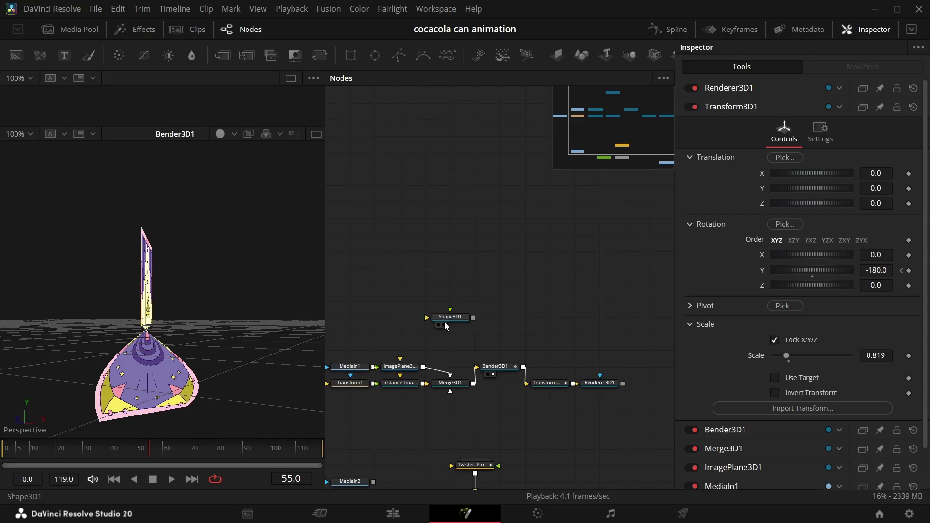
scroll(457, 306, up, 2)
drag(454, 316, 454, 254)
scroll(456, 271, down, 4)
scroll(477, 281, down, 3)
scroll(484, 288, down, 2)
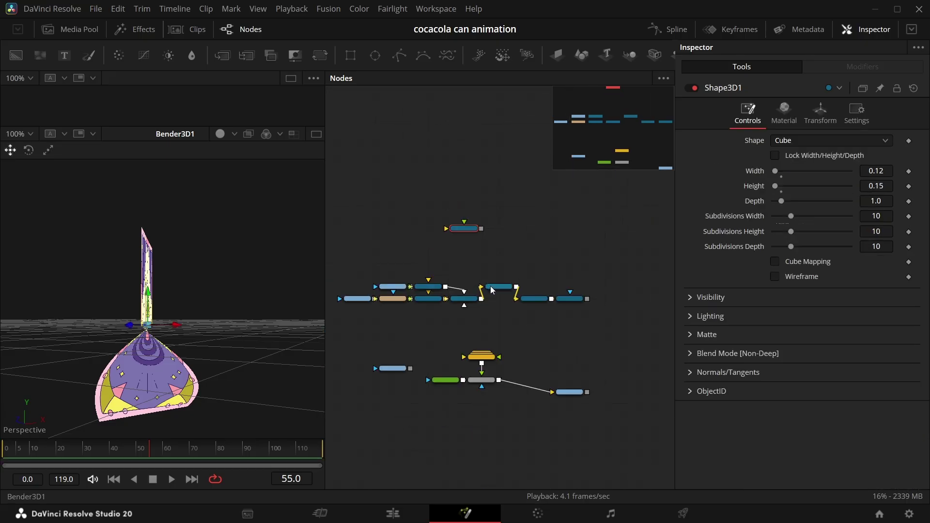
scroll(482, 295, up, 4)
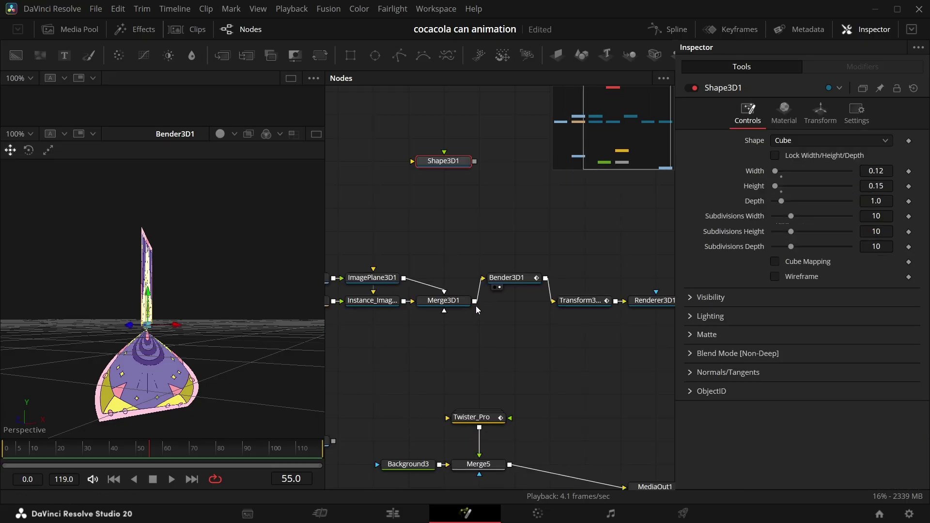
scroll(484, 301, down, 2)
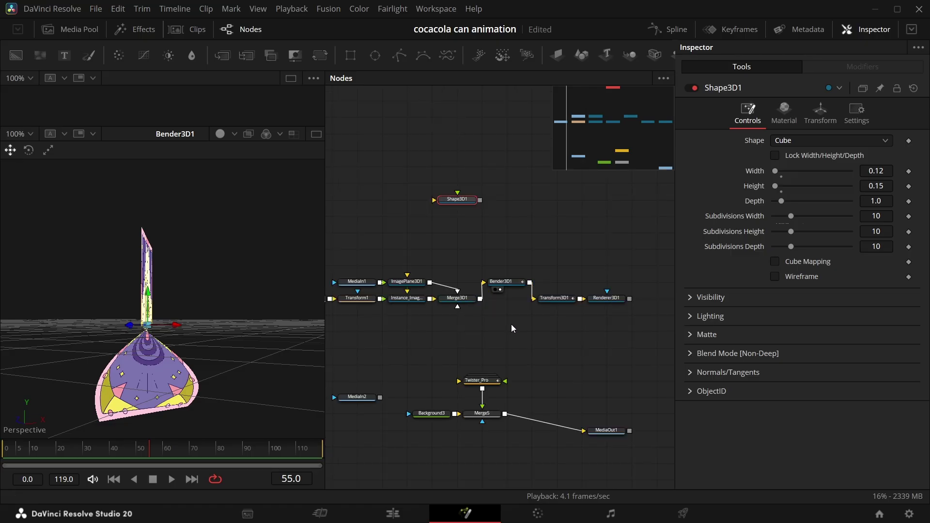
scroll(504, 340, down, 8)
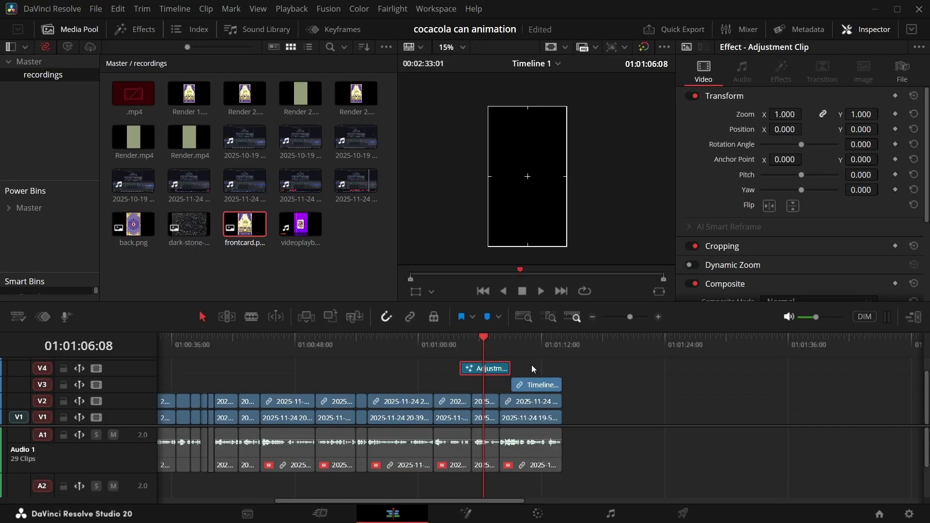
Preview the number slider clip on the timeline, and switch to the number slider project with its slider node selected.
click(532, 368)
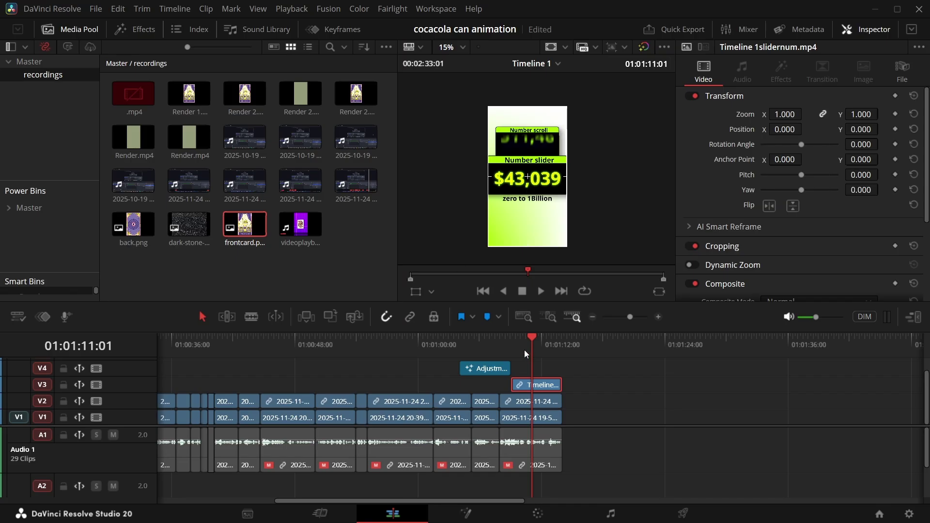
key(shift+1)
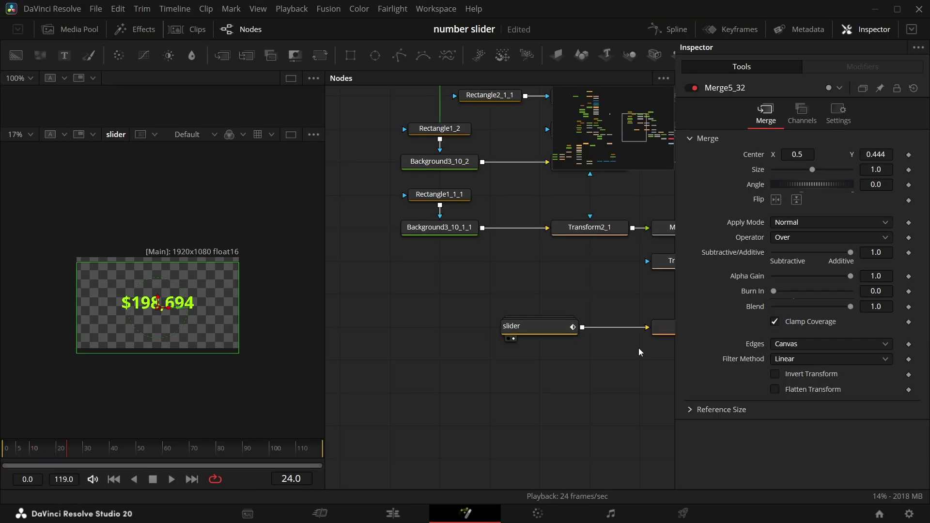
click(504, 339)
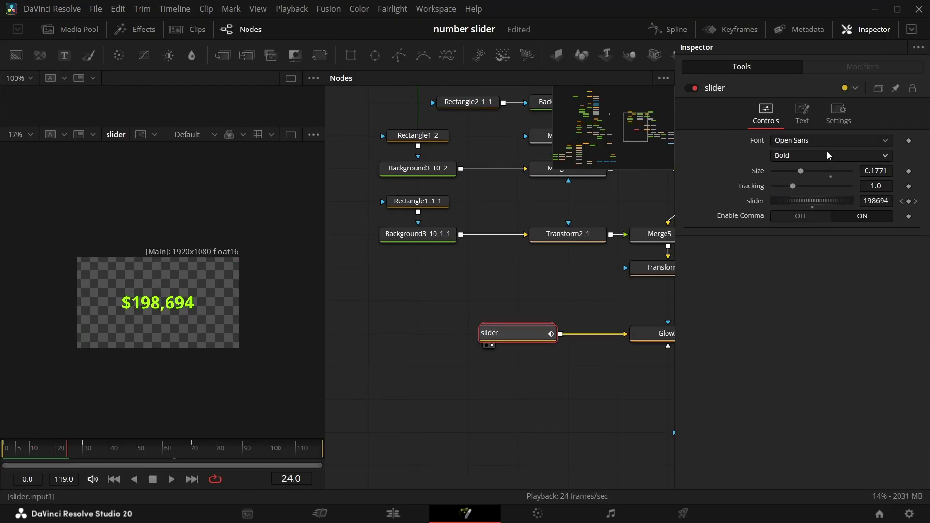
Toggle the slider node's Enable Comma option off and on to compare the number formats, leaving it on.
click(802, 216)
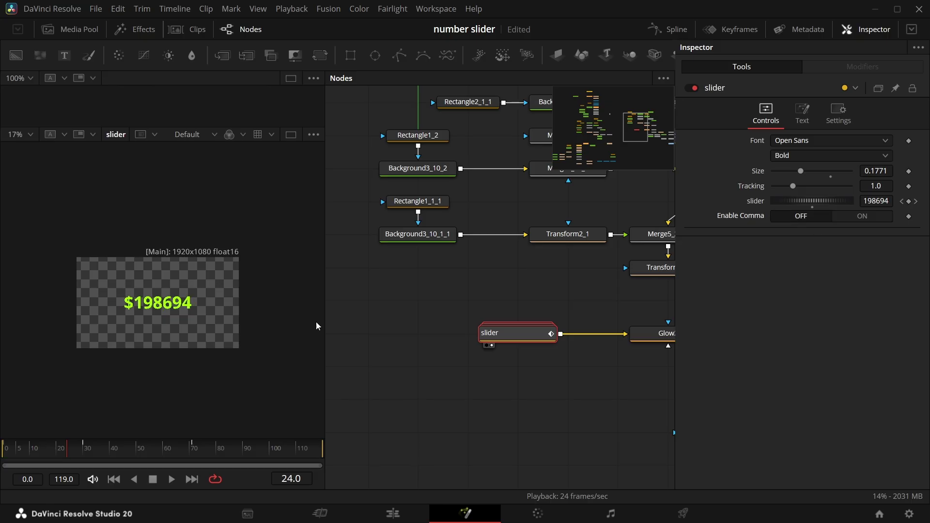
scroll(159, 317, up, 3)
click(860, 216)
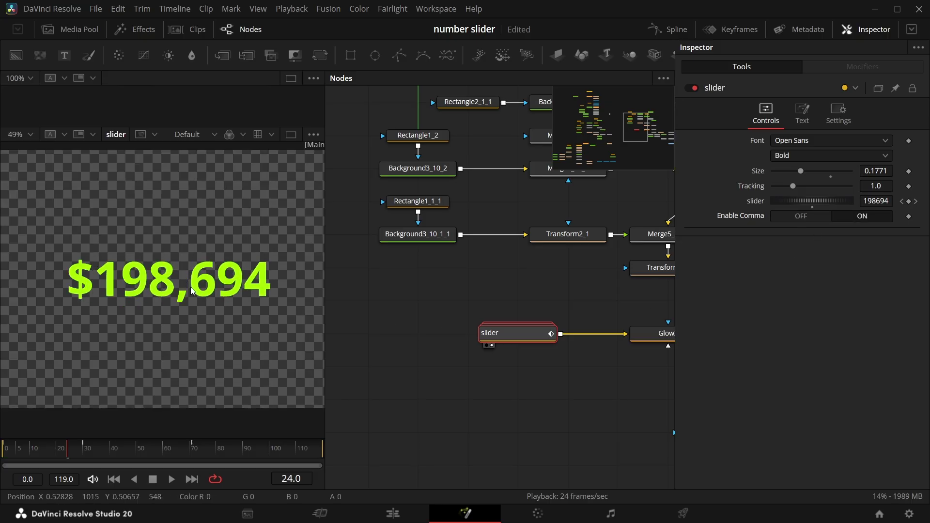
click(812, 217)
click(845, 219)
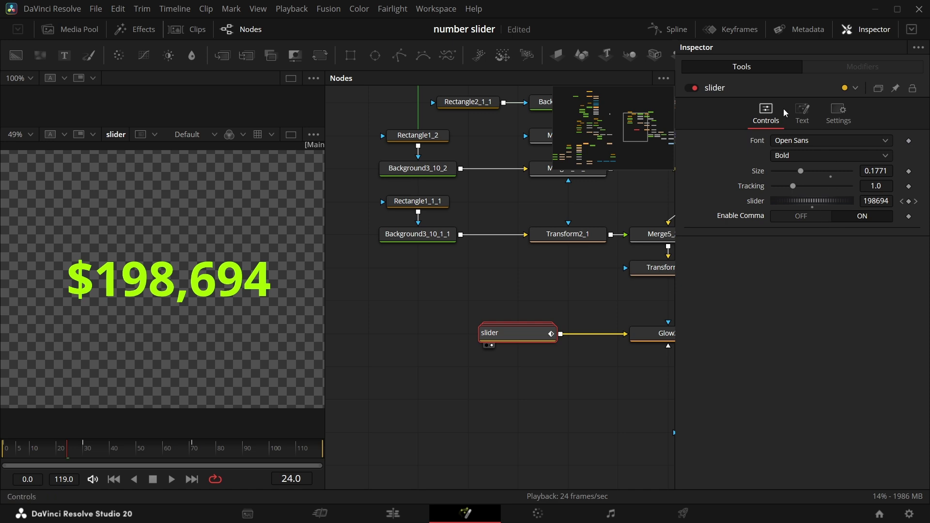
Remove the dollar sign from the slider node's Front_icon text.
click(802, 112)
click(780, 240)
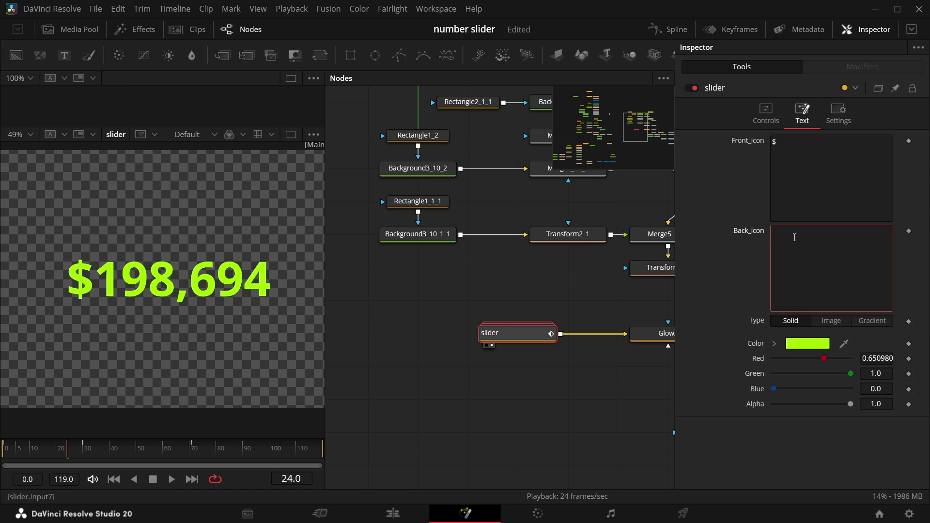
click(821, 167)
key(BackSpace)
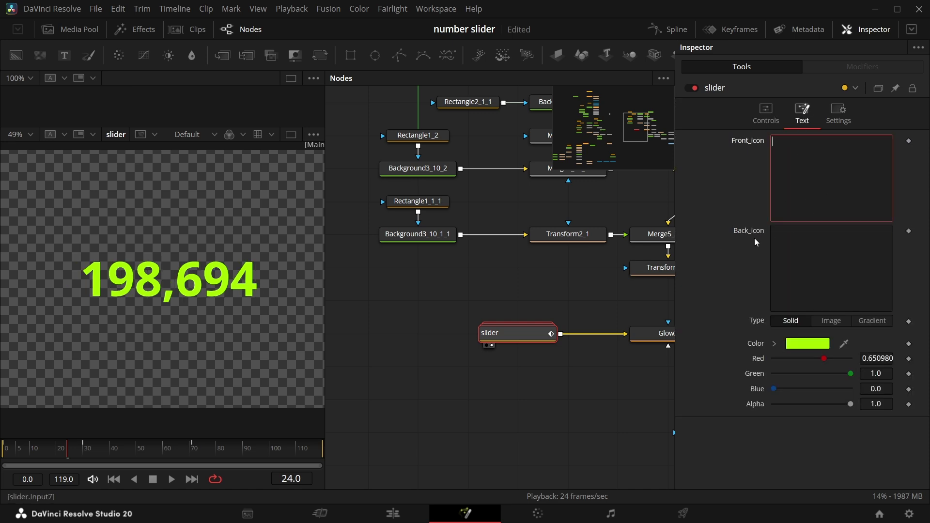
Set the slider node's Back_icon text to "$" and its Front_icon text to "USD".
click(784, 252)
text($)
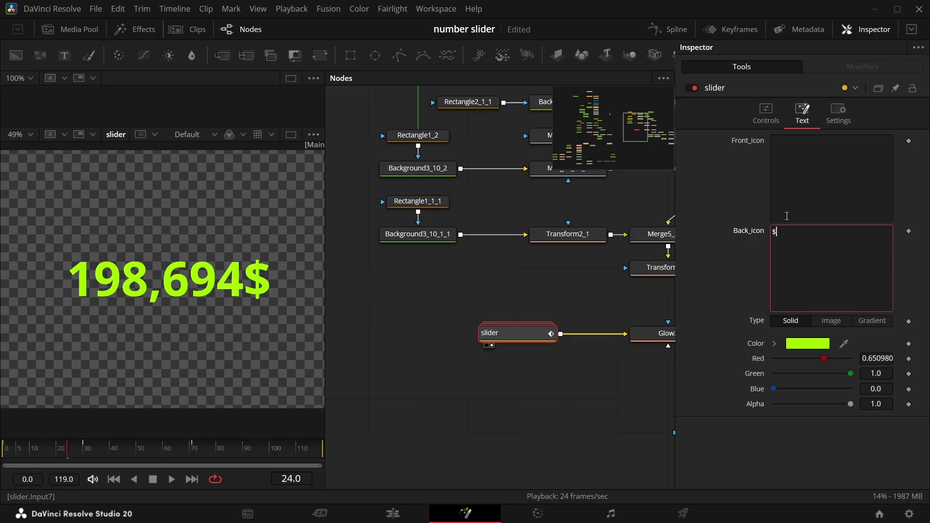
click(795, 189)
text(R)
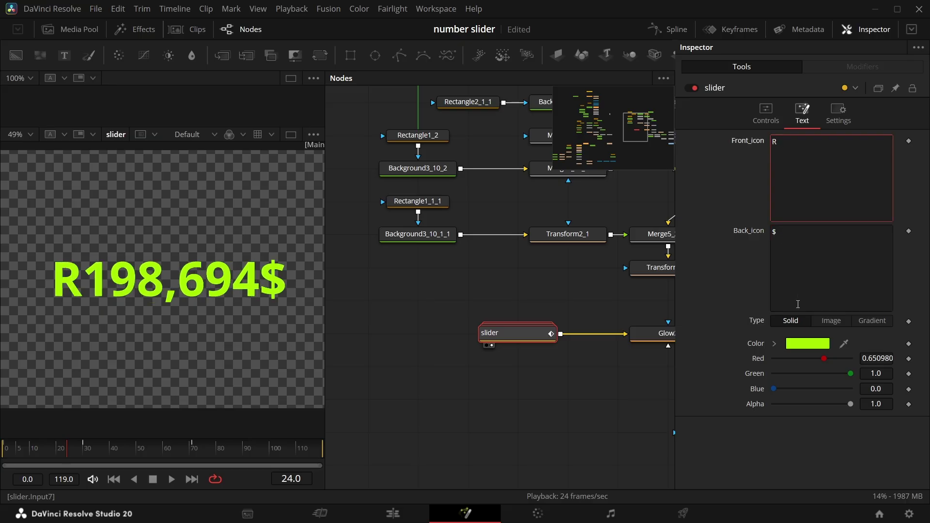
key(BackSpace)
text(US)
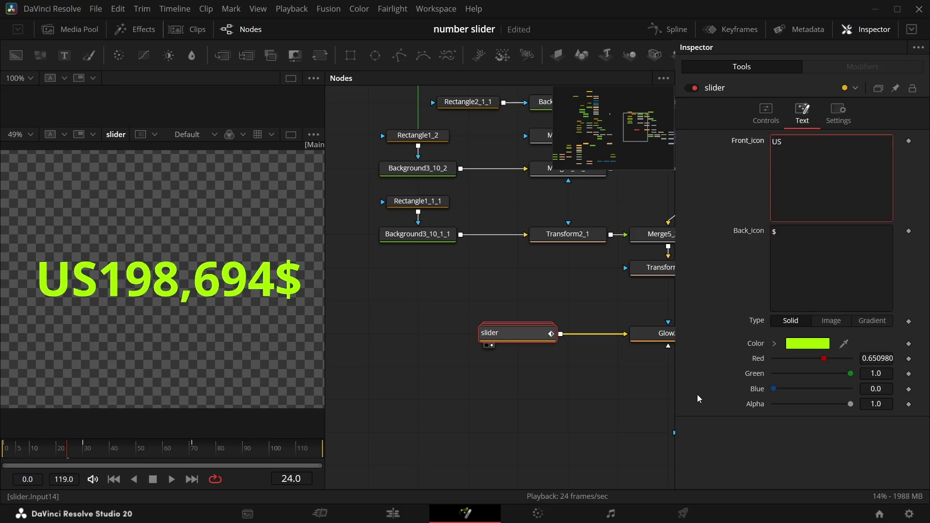
text(D)
scroll(290, 349, down, 1)
scroll(187, 320, up, 1)
drag(234, 311, 197, 301)
scroll(197, 301, down, 1)
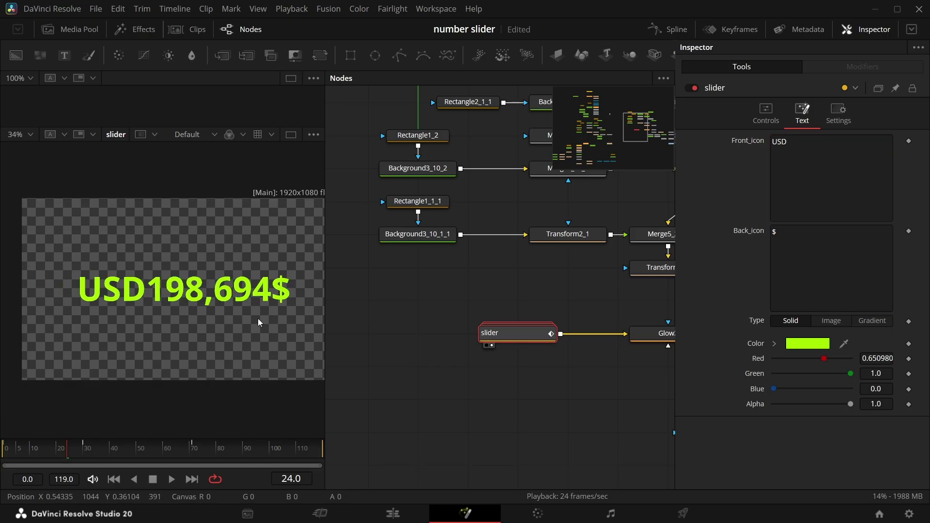
Change the slider node's text shading type from Solid to Gradient and inspect the number in the viewer.
click(880, 322)
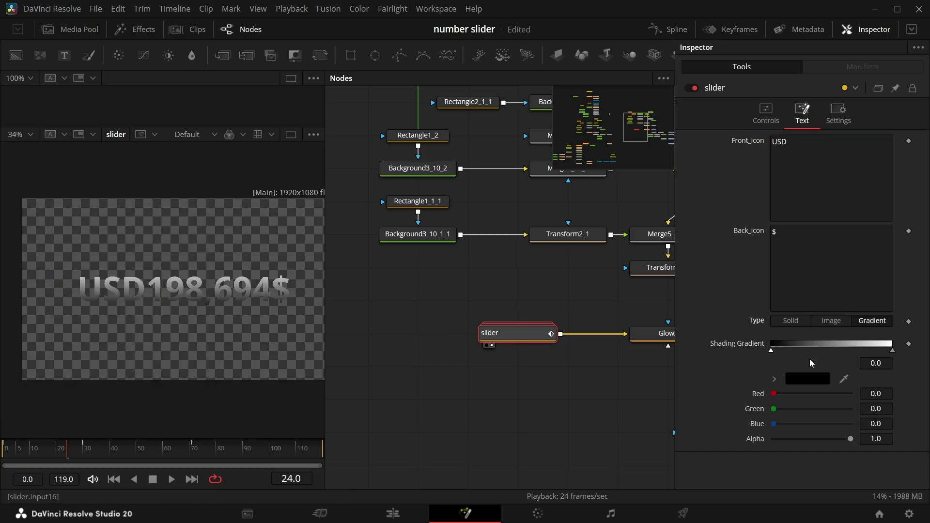
scroll(223, 307, down, 1)
scroll(219, 309, up, 1)
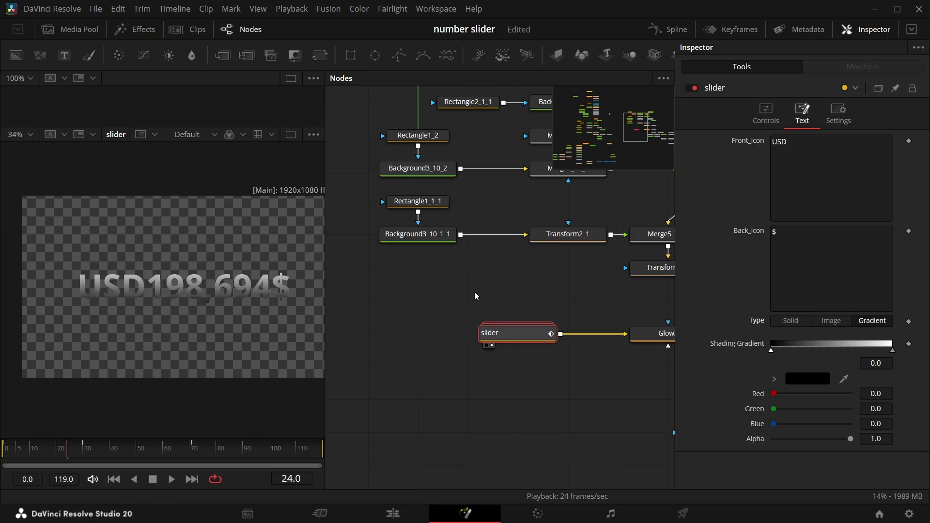
click(519, 357)
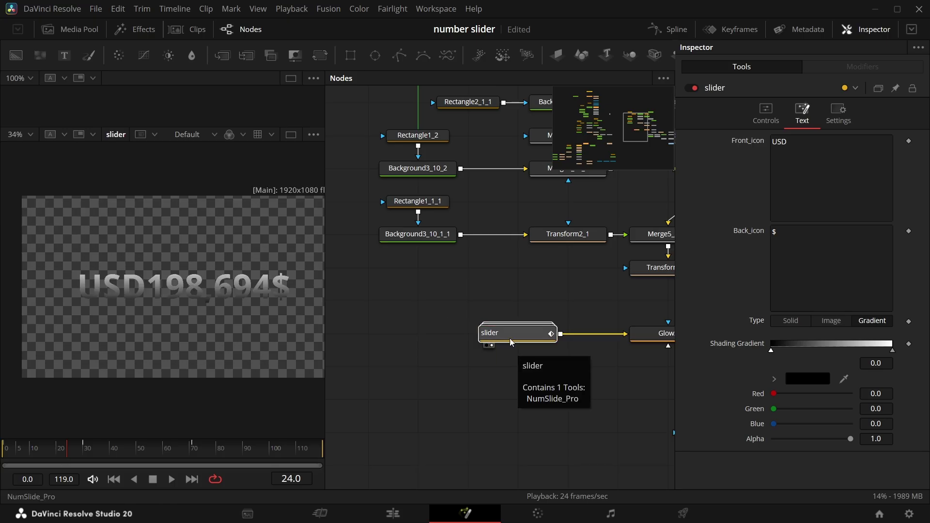
scroll(501, 320, up, 3)
scroll(503, 322, down, 3)
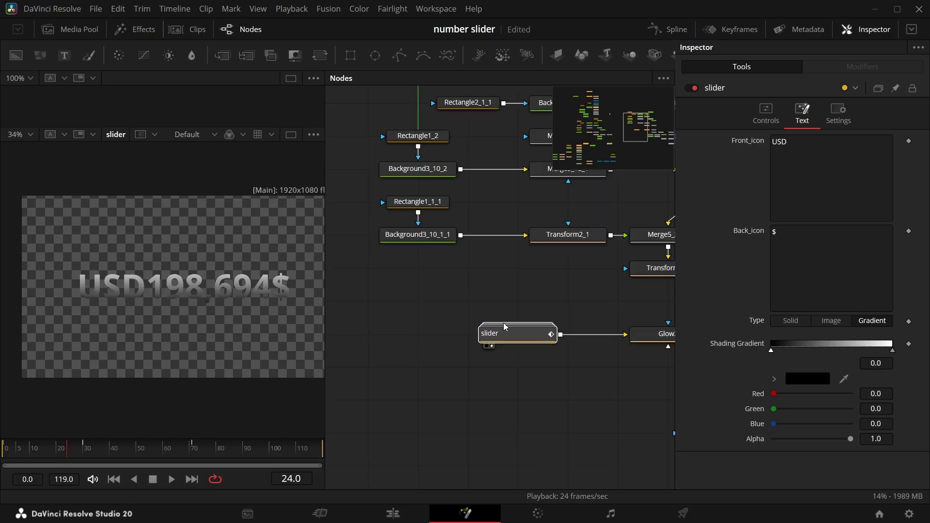
Look over the saved projects in the Project Manager without opening one, and return to the number slider timeline on the Edit page.
key(shift+1)
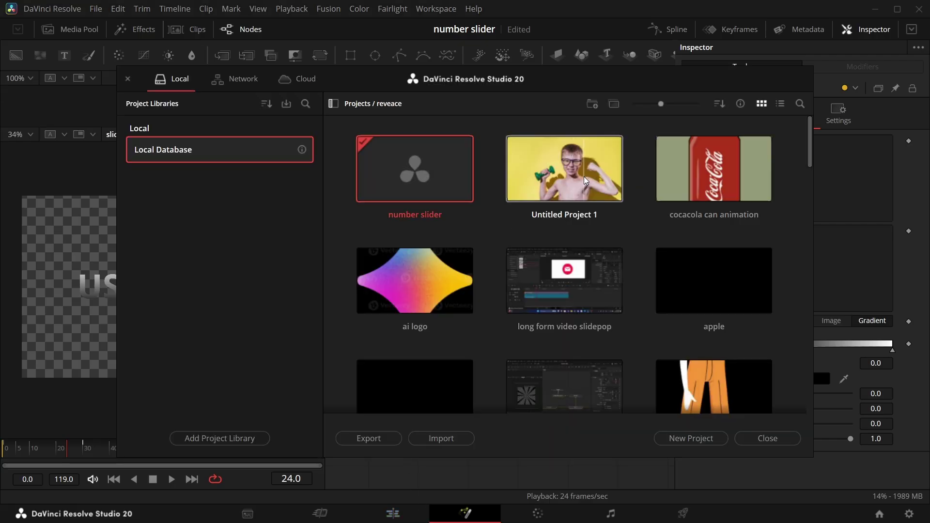
click(128, 79)
click(394, 512)
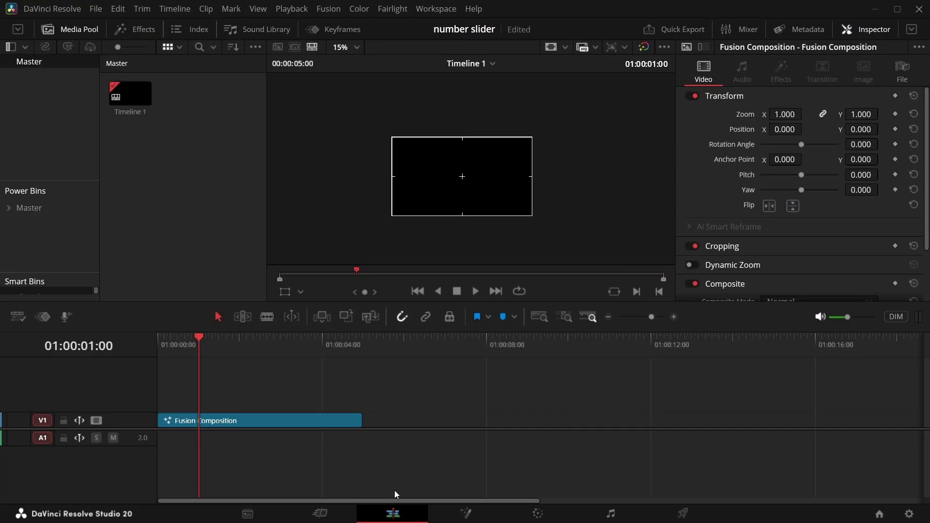